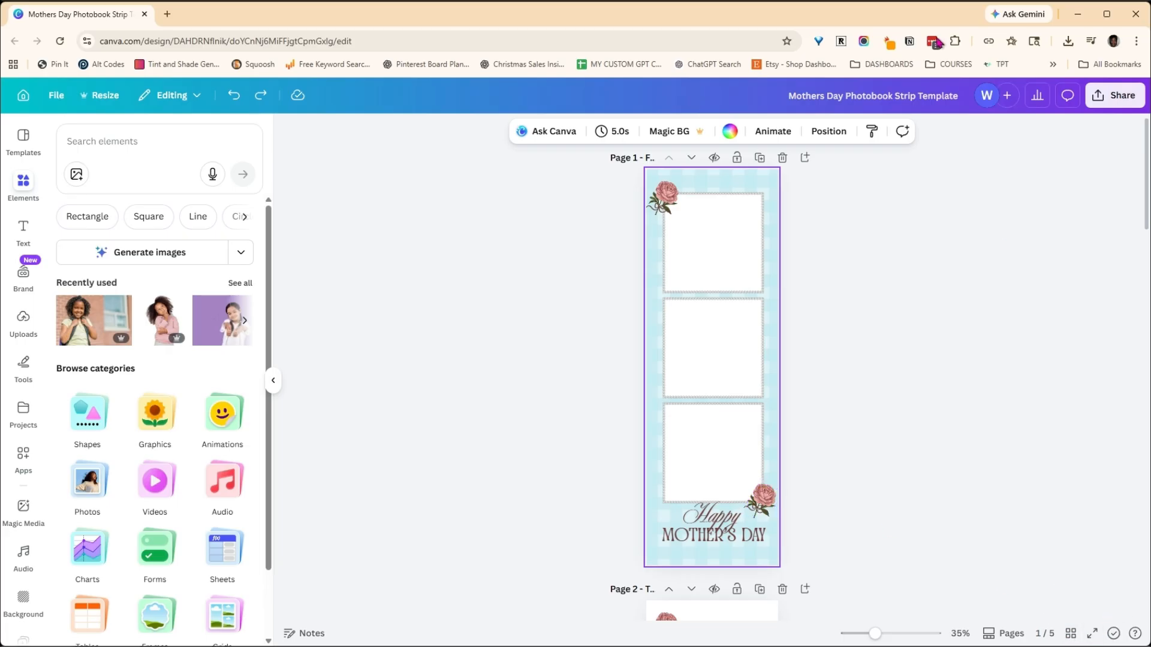
- Look over the template's pages in grid view, and inspect page 1's background image and its Happy and Mother's Day text elements
{"action": "left_click", "coordinate": [1071, 635]}
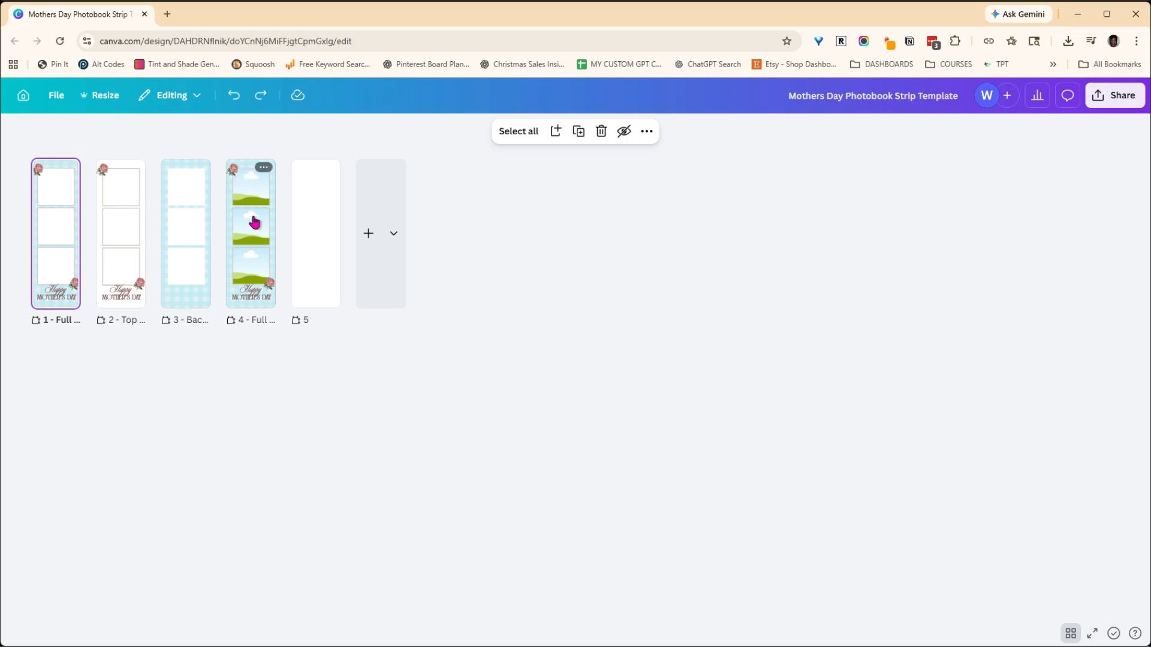
{"action": "double_click", "coordinate": [47, 170]}
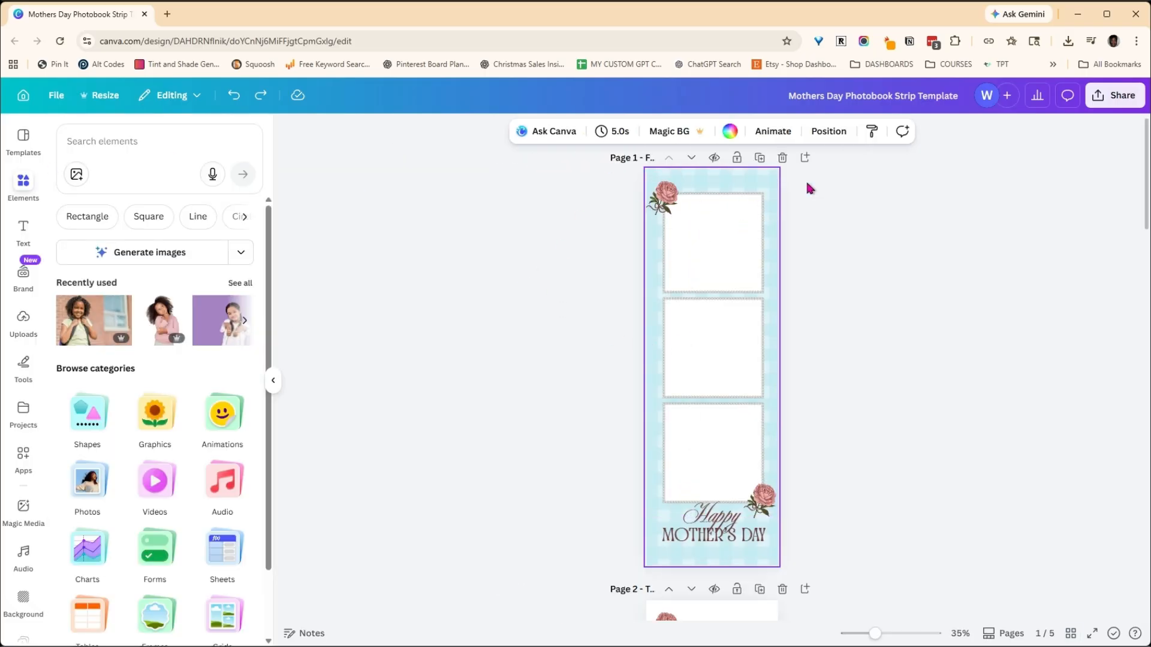
{"action": "left_click", "coordinate": [732, 183]}
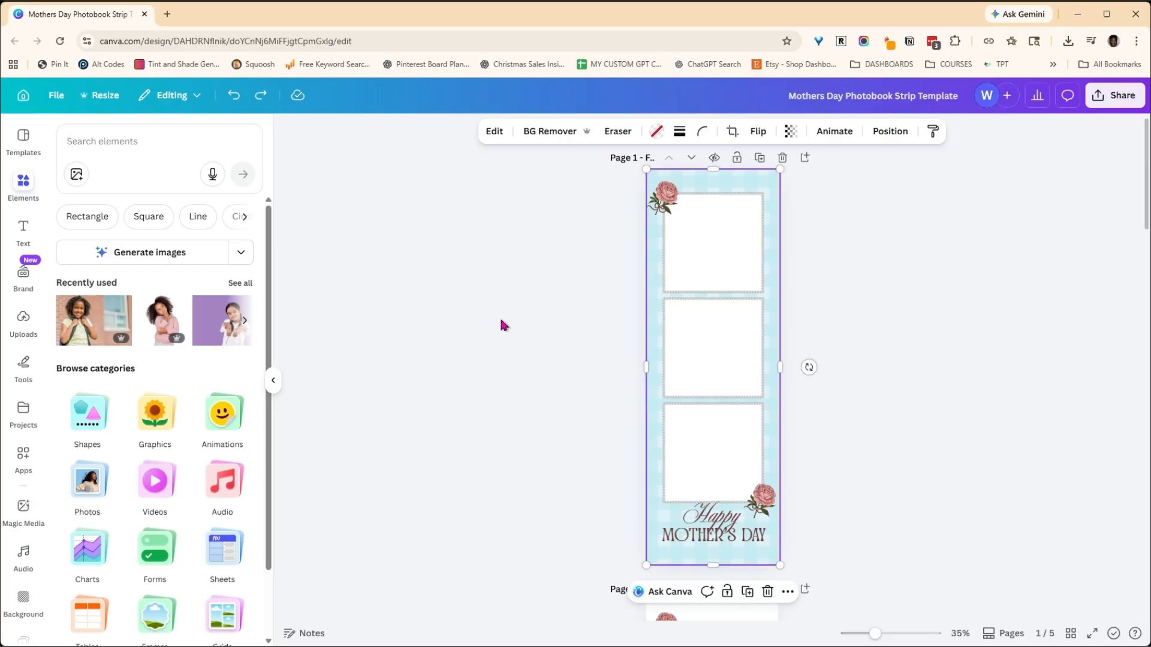
{"action": "left_click", "coordinate": [707, 519]}
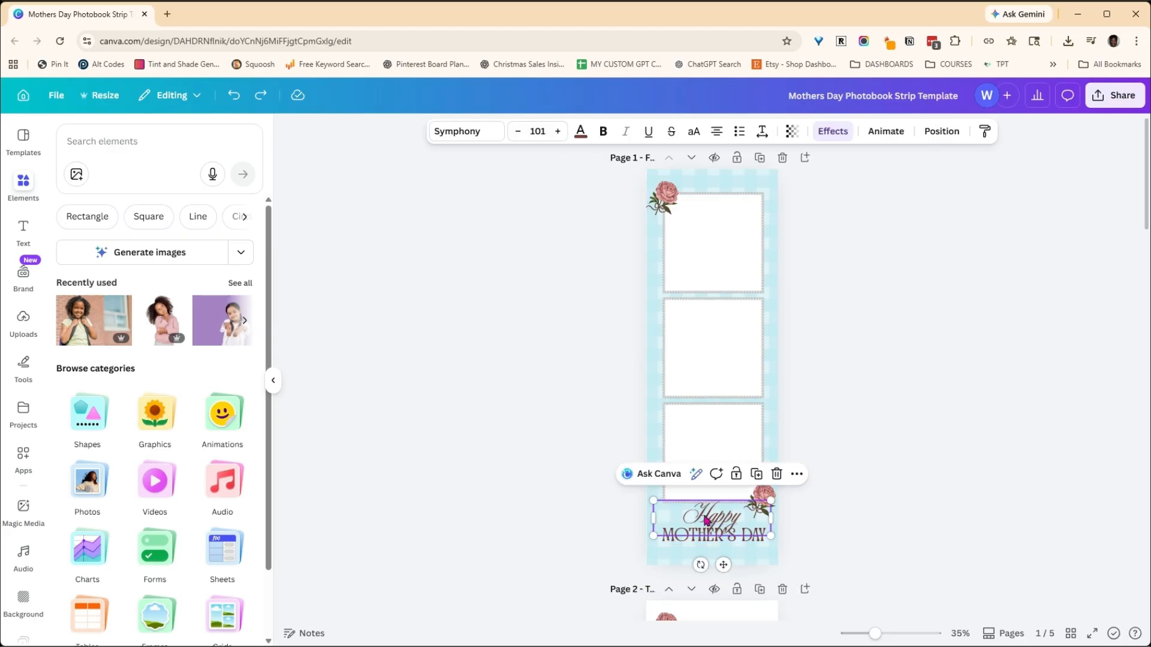
{"action": "left_click", "coordinate": [692, 540]}
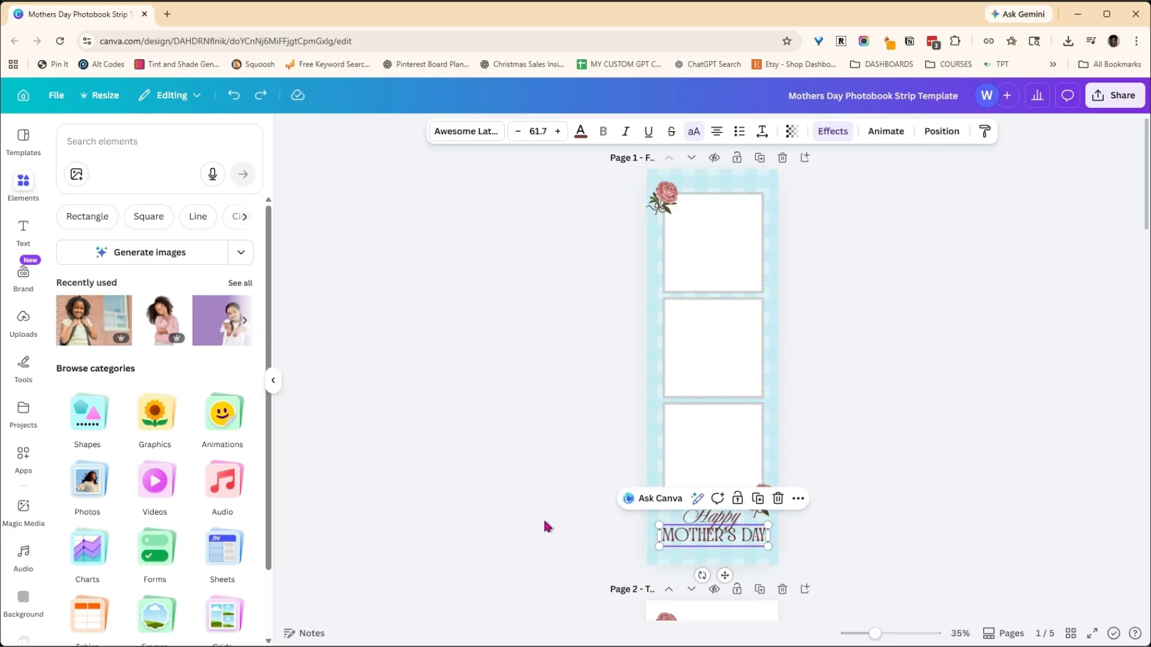
{"action": "left_click", "coordinate": [719, 534]}
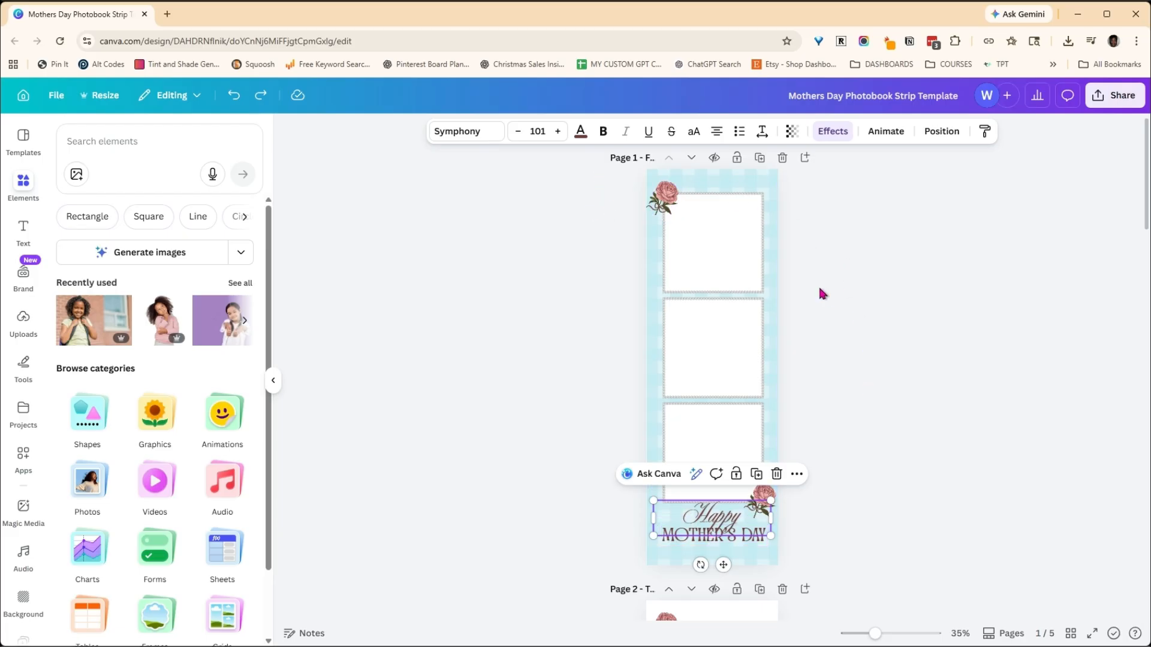
{"action": "left_click", "coordinate": [777, 174]}
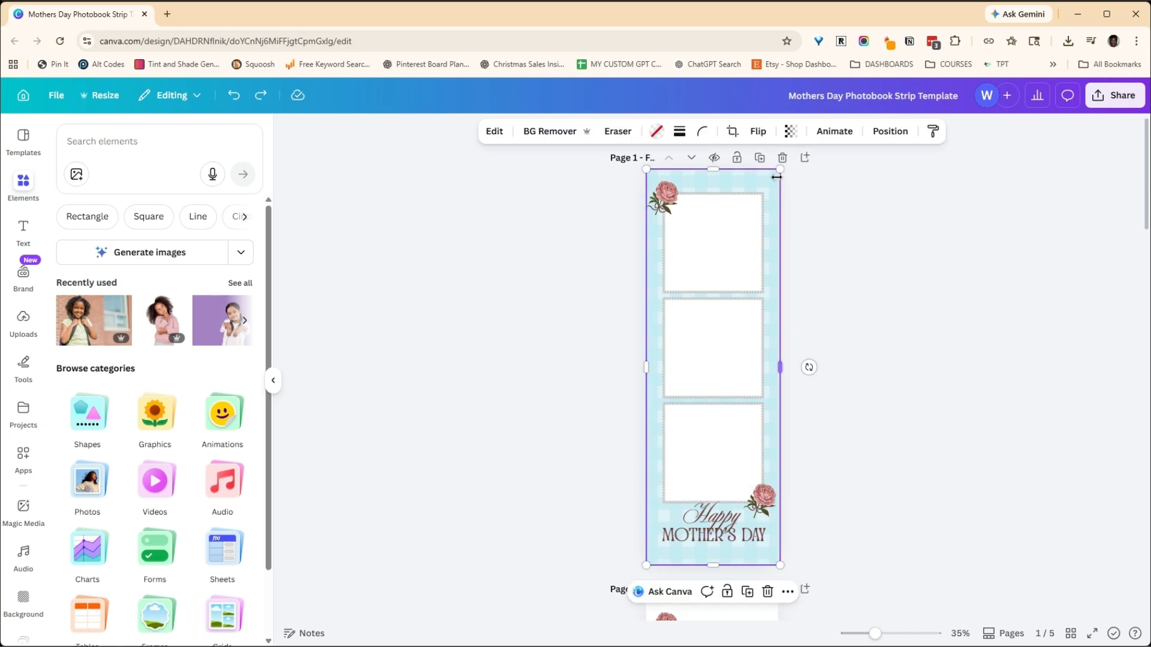
- Configure a PNG download of page 1 only, with a transparent background, and close the settings without downloading
{"action": "left_click", "coordinate": [1112, 105]}
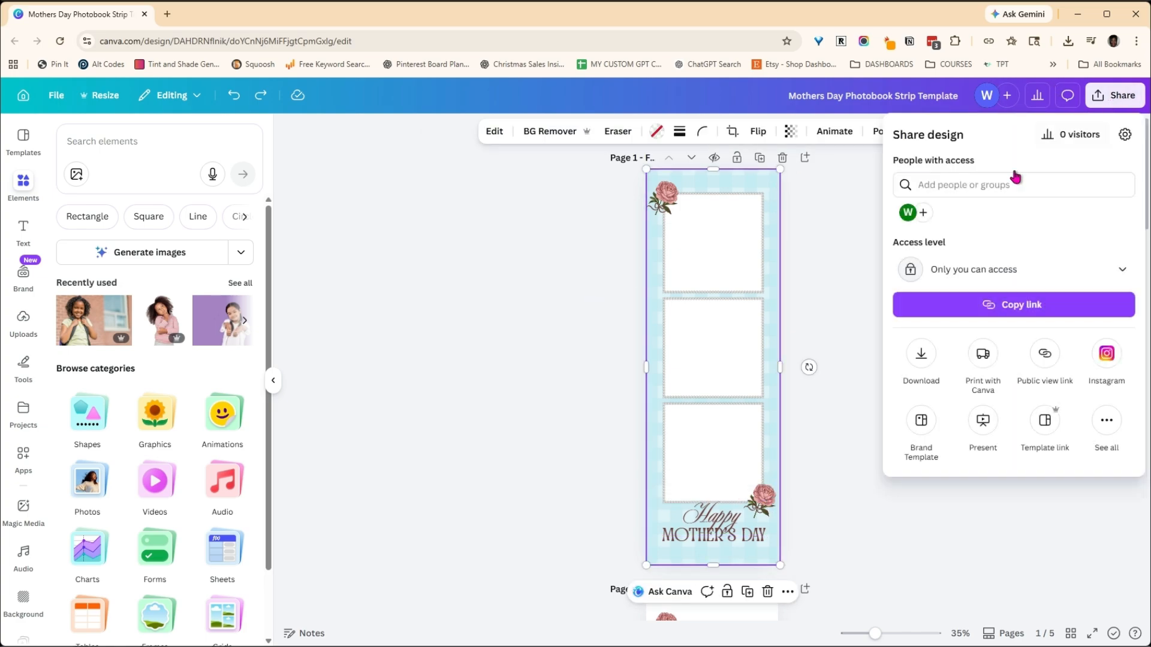
{"action": "left_click", "coordinate": [922, 355]}
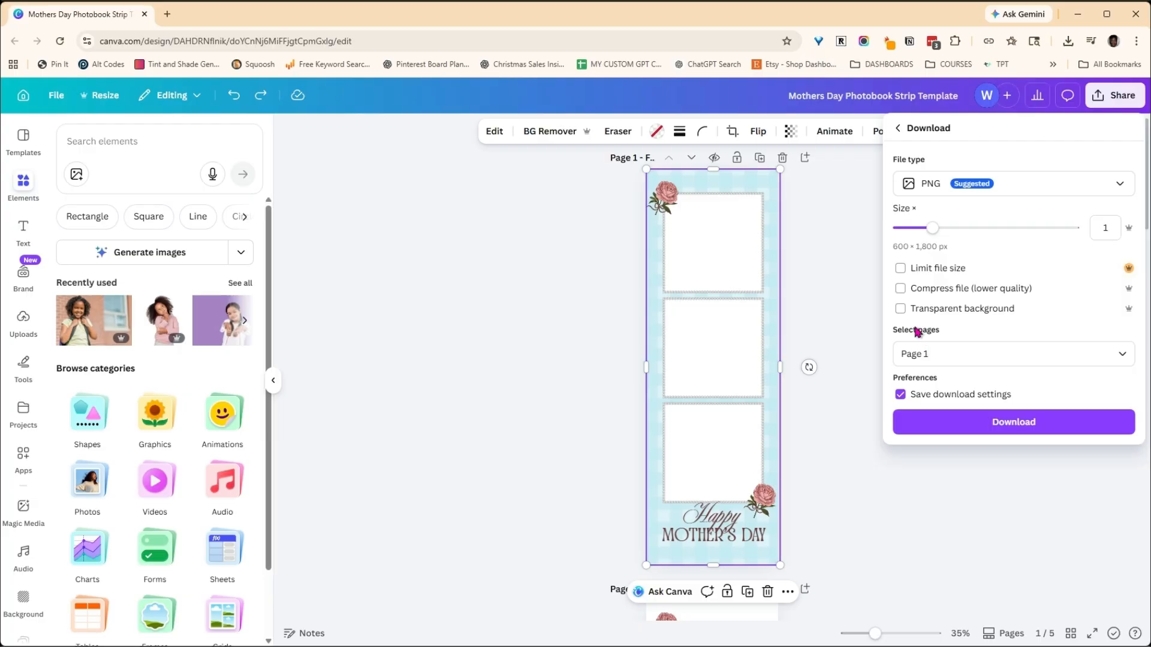
{"action": "left_click", "coordinate": [903, 310]}
{"action": "left_click", "coordinate": [1125, 355]}
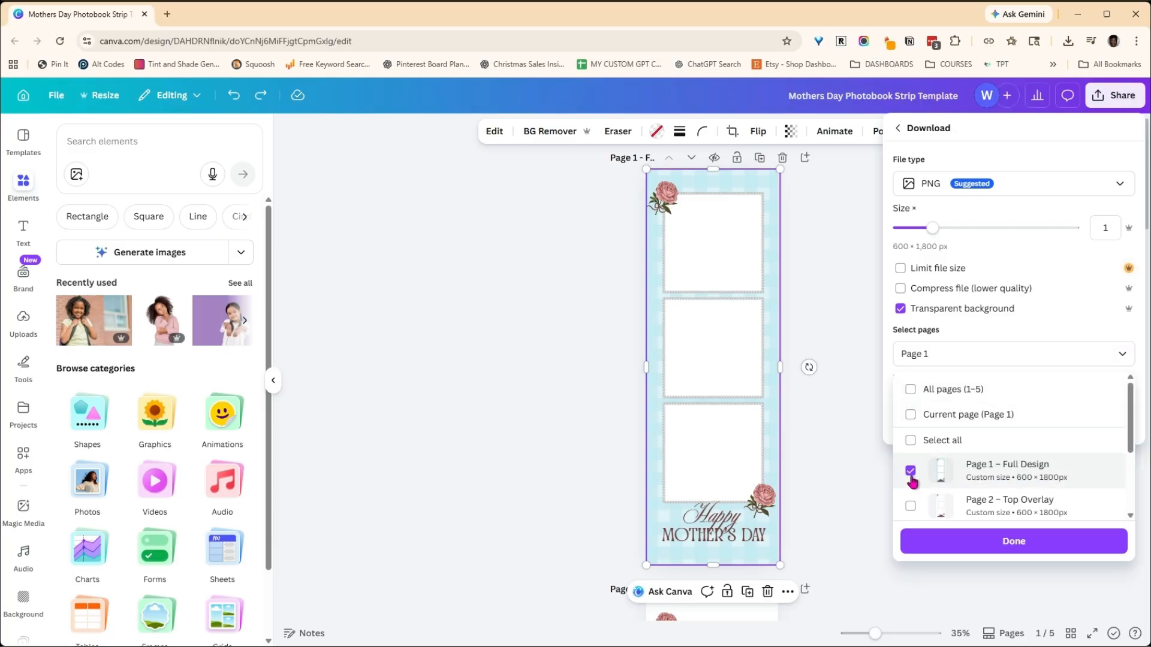
{"action": "left_click", "coordinate": [1047, 556]}
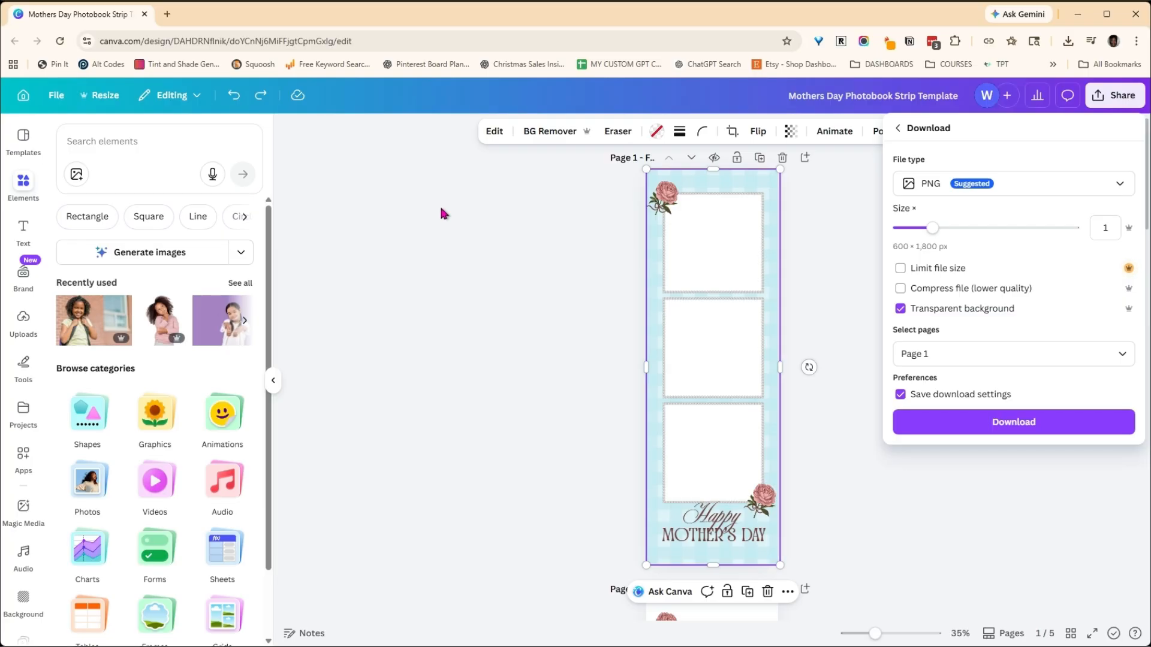
{"action": "left_click", "coordinate": [1071, 634]}
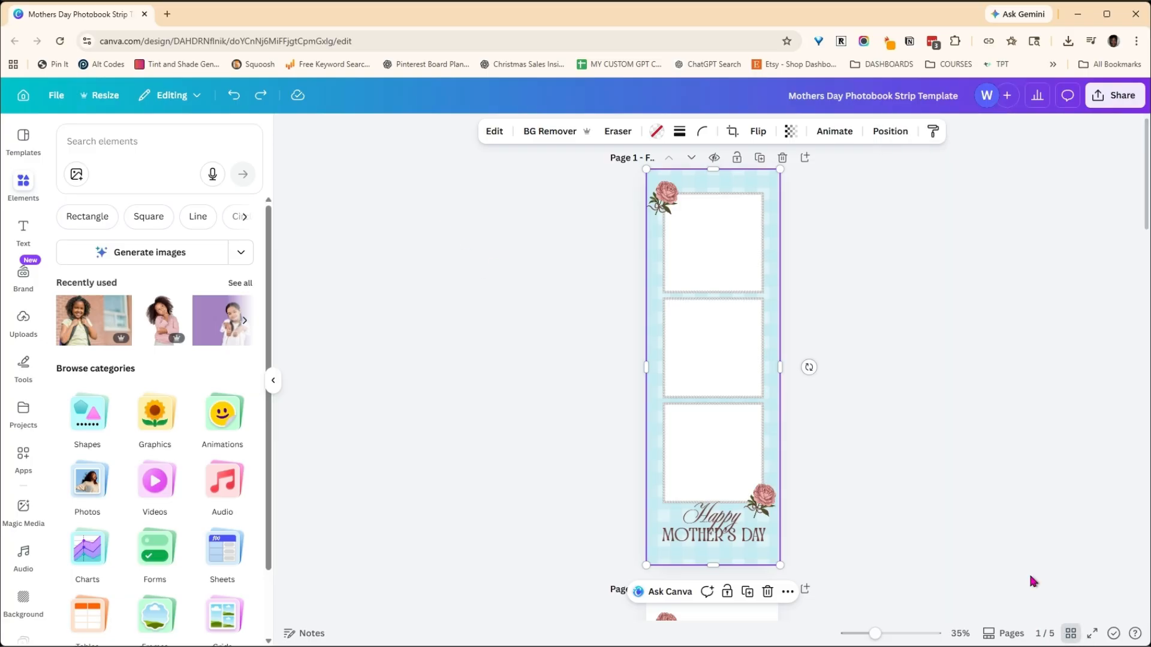
- Review the top overlay on page 2, the background on page 3 and the framed full design on page 4
{"action": "left_click", "coordinate": [1071, 634]}
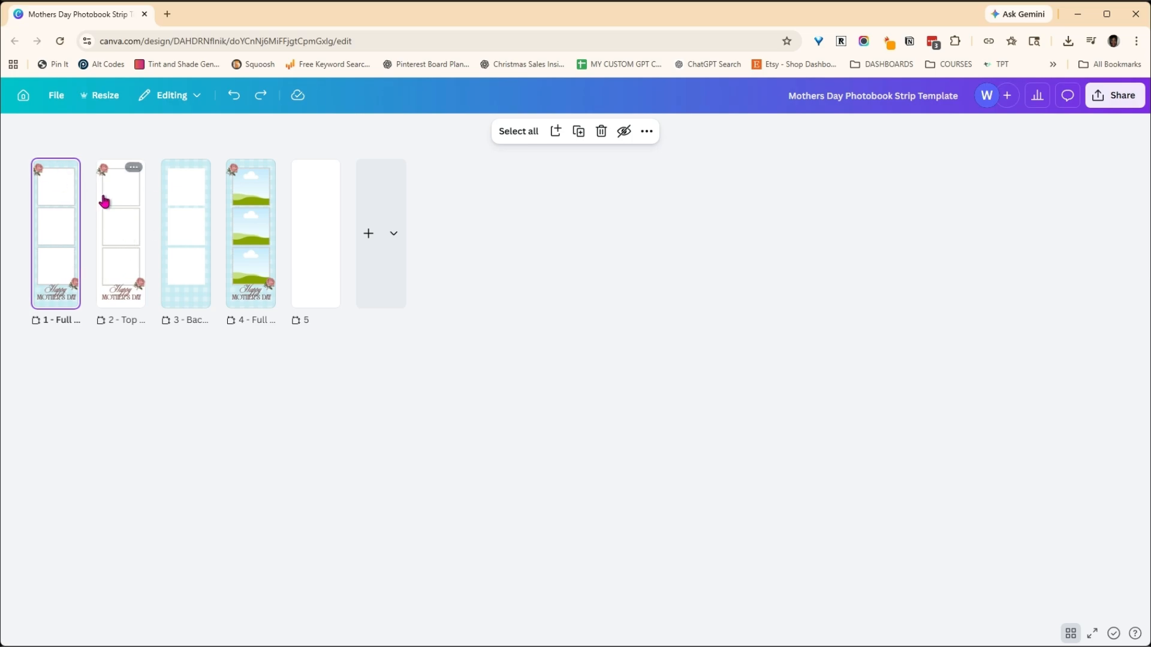
{"action": "double_click", "coordinate": [118, 208]}
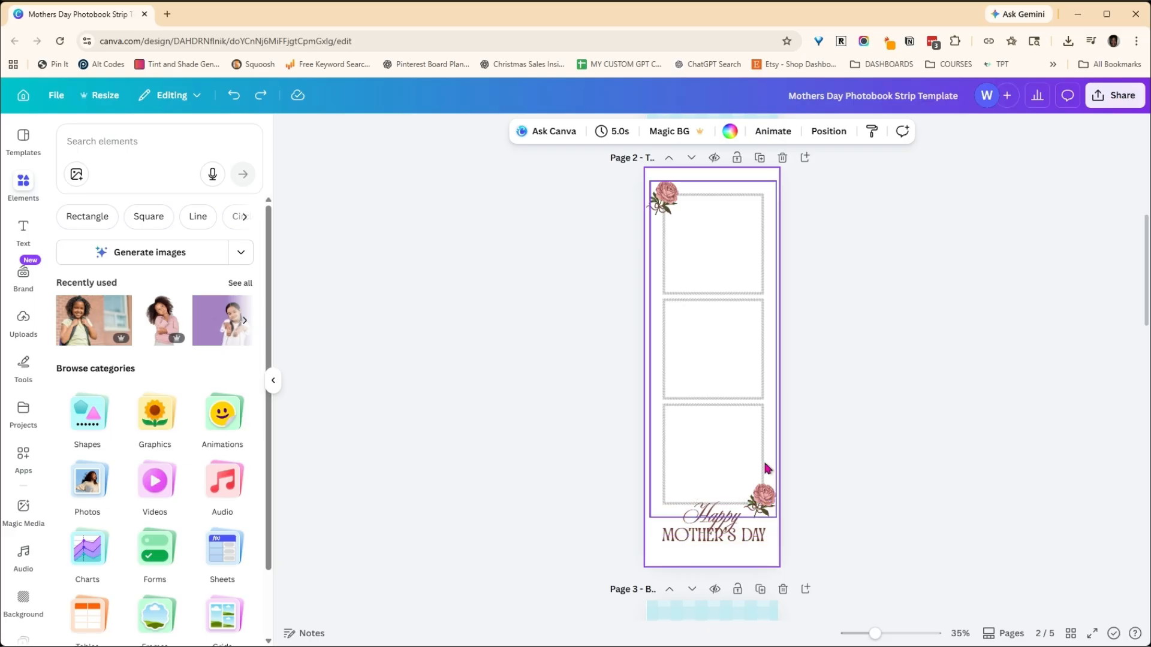
{"action": "scroll", "coordinate": [912, 303], "scroll_direction": "down", "scroll_amount": 5}
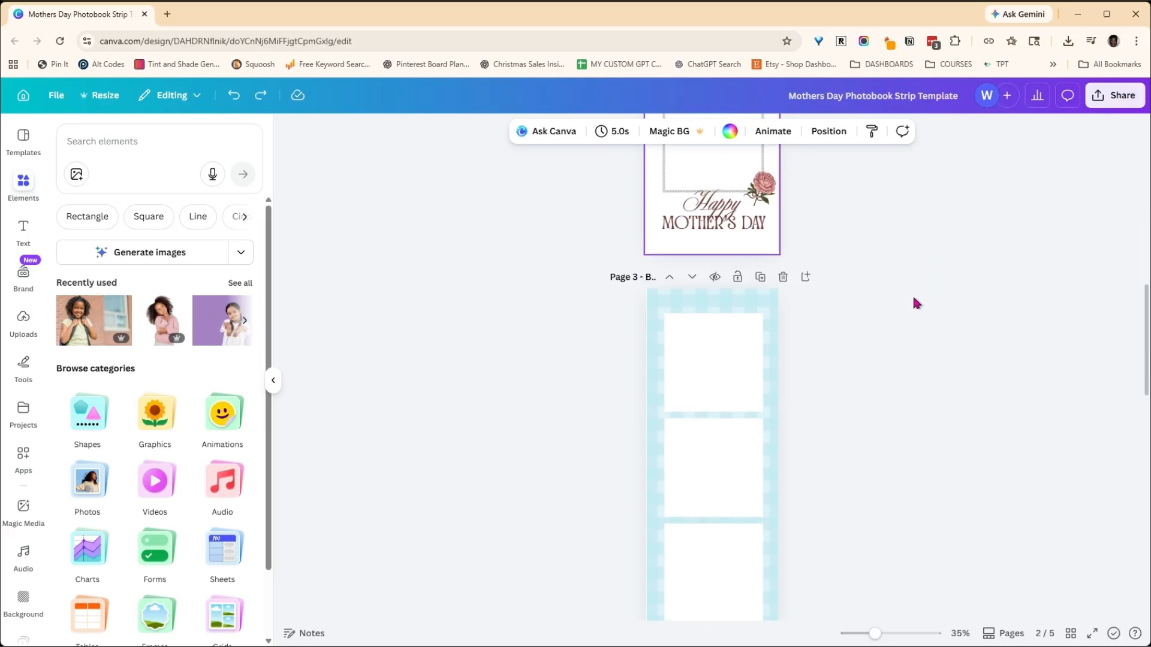
{"action": "scroll", "coordinate": [851, 294], "scroll_direction": "down", "scroll_amount": 3}
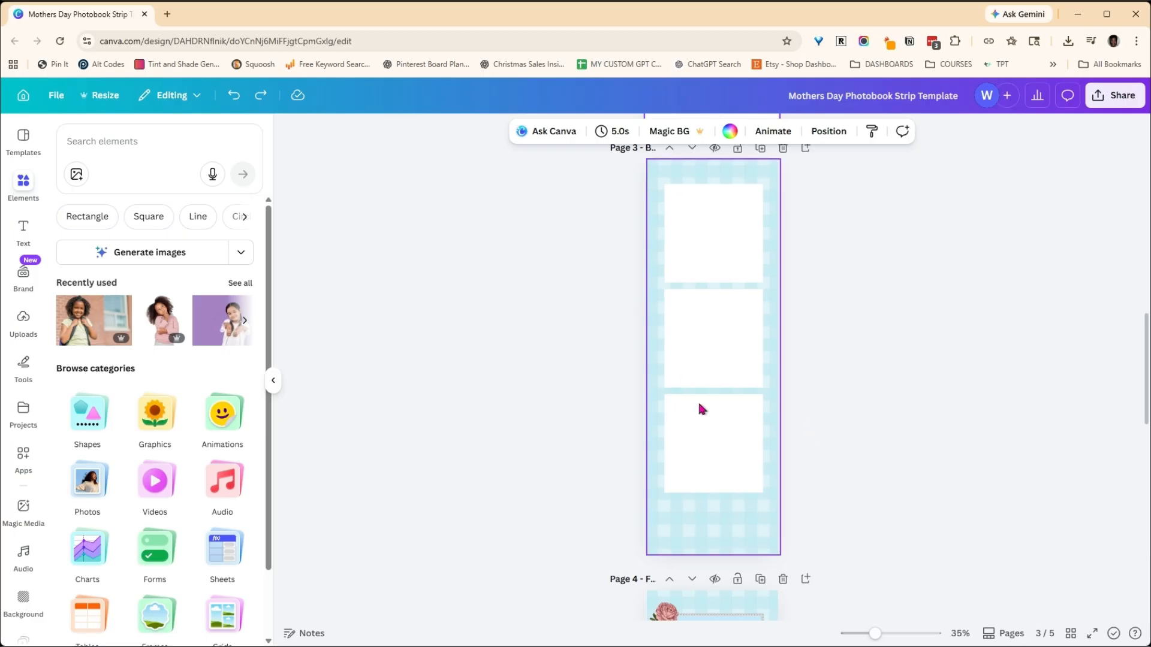
{"action": "scroll", "coordinate": [1001, 354], "scroll_direction": "up", "scroll_amount": 6}
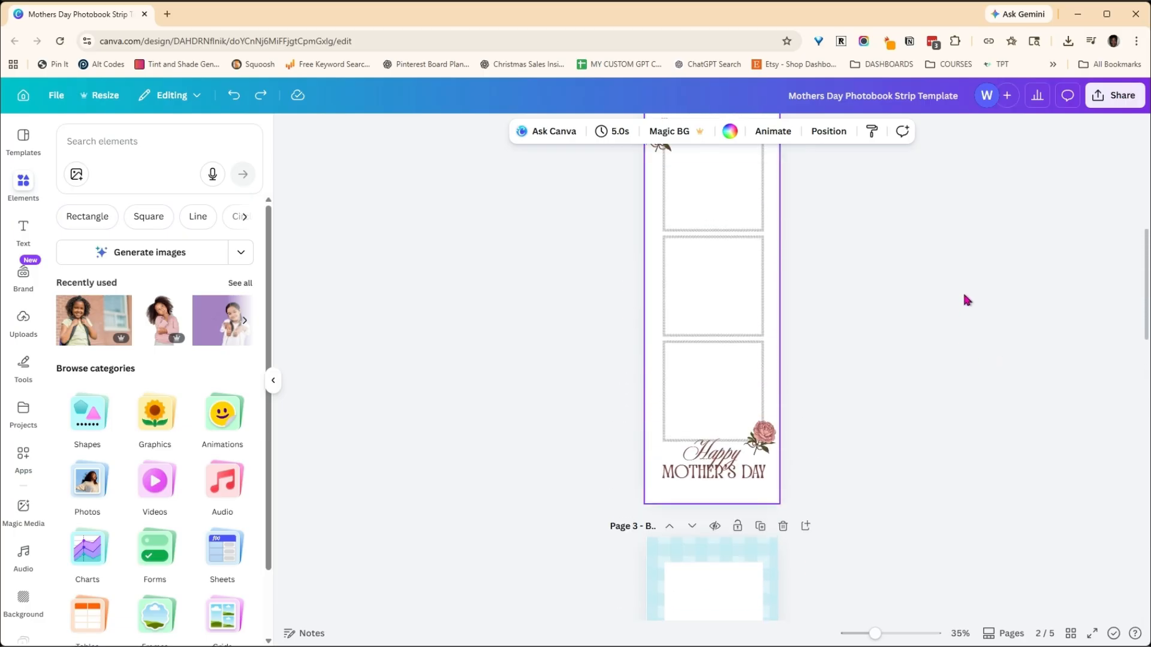
{"action": "scroll", "coordinate": [962, 291], "scroll_direction": "up", "scroll_amount": 4}
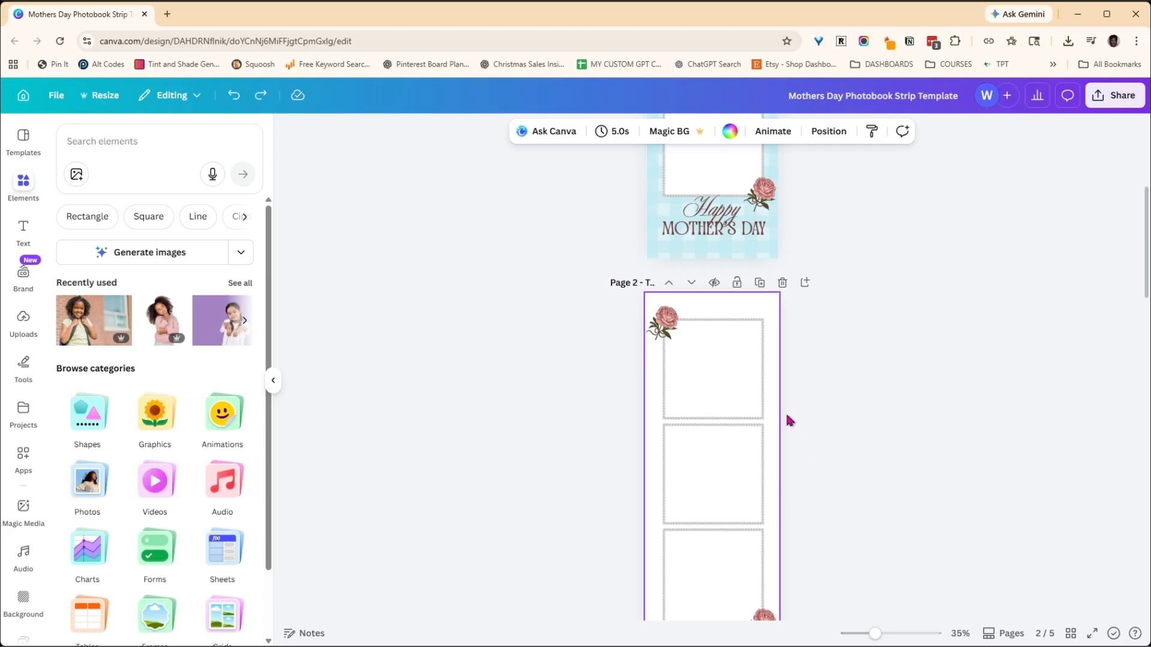
{"action": "scroll", "coordinate": [788, 420], "scroll_direction": "down", "scroll_amount": 12}
{"action": "scroll", "coordinate": [557, 285], "scroll_direction": "down", "scroll_amount": 4}
{"action": "scroll", "coordinate": [553, 287], "scroll_direction": "down", "scroll_amount": 2}
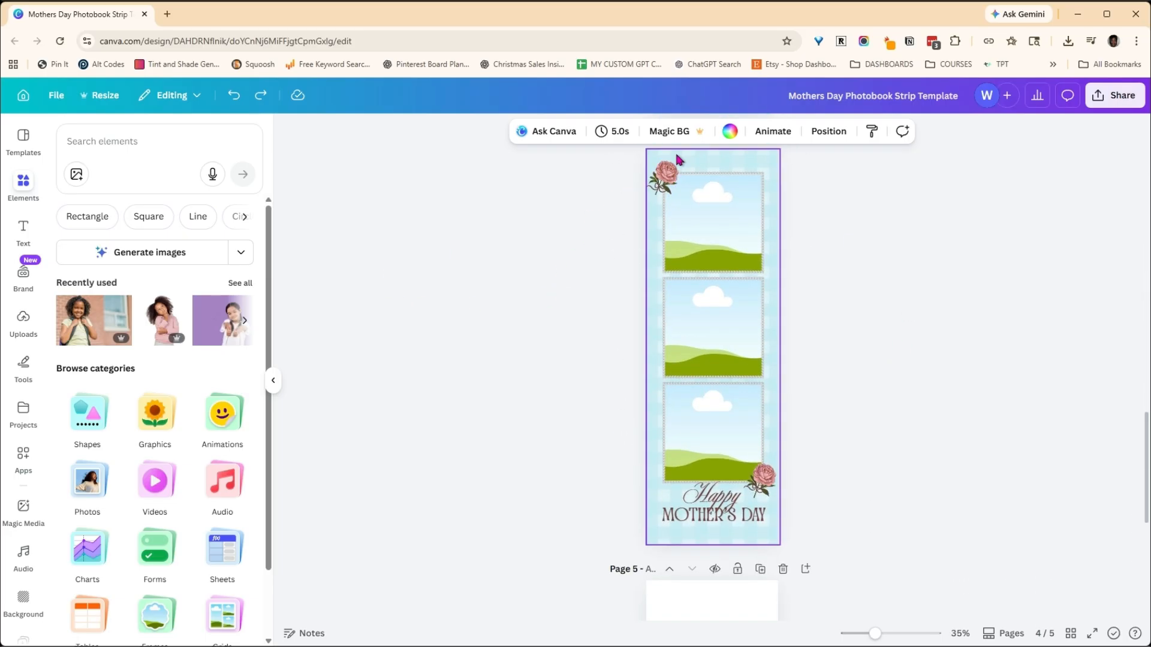
- Try to fill page 4's uppermost frame with the recently used photo of the girl with the backpack
{"action": "left_click", "coordinate": [741, 159]}
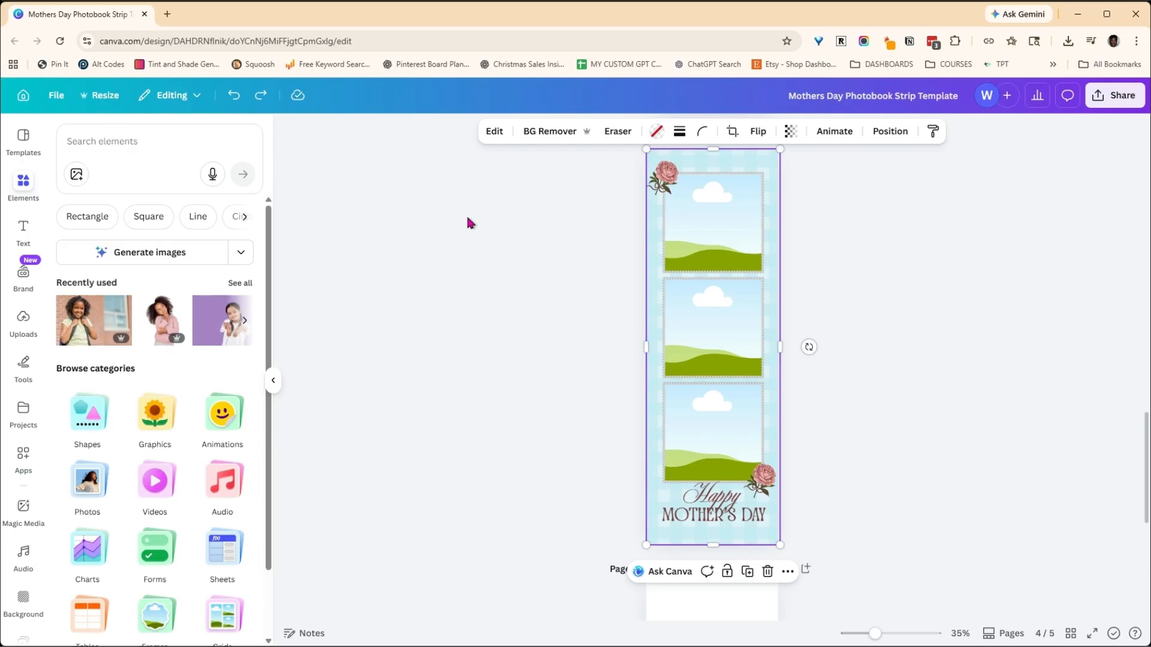
{"action": "left_click", "coordinate": [100, 324]}
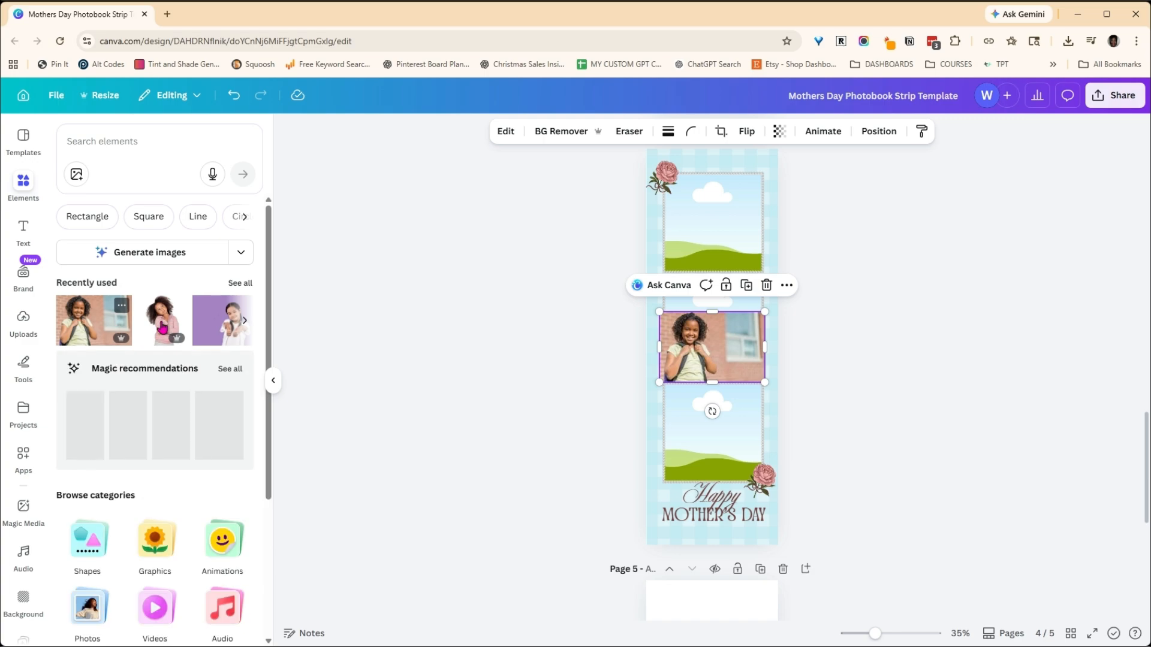
{"action": "left_click_drag", "start_coordinate": [712, 340], "coordinate": [705, 231]}
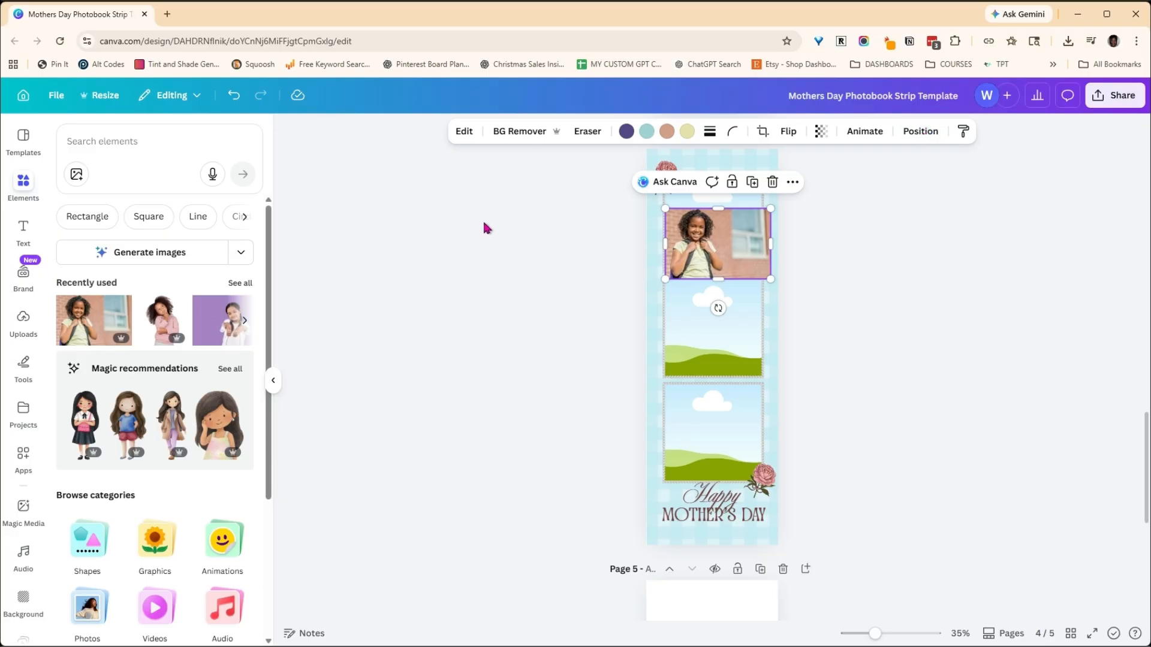
- Move all three landscape photo frames together to the front of page 4's layer order
{"action": "left_click", "coordinate": [919, 133]}
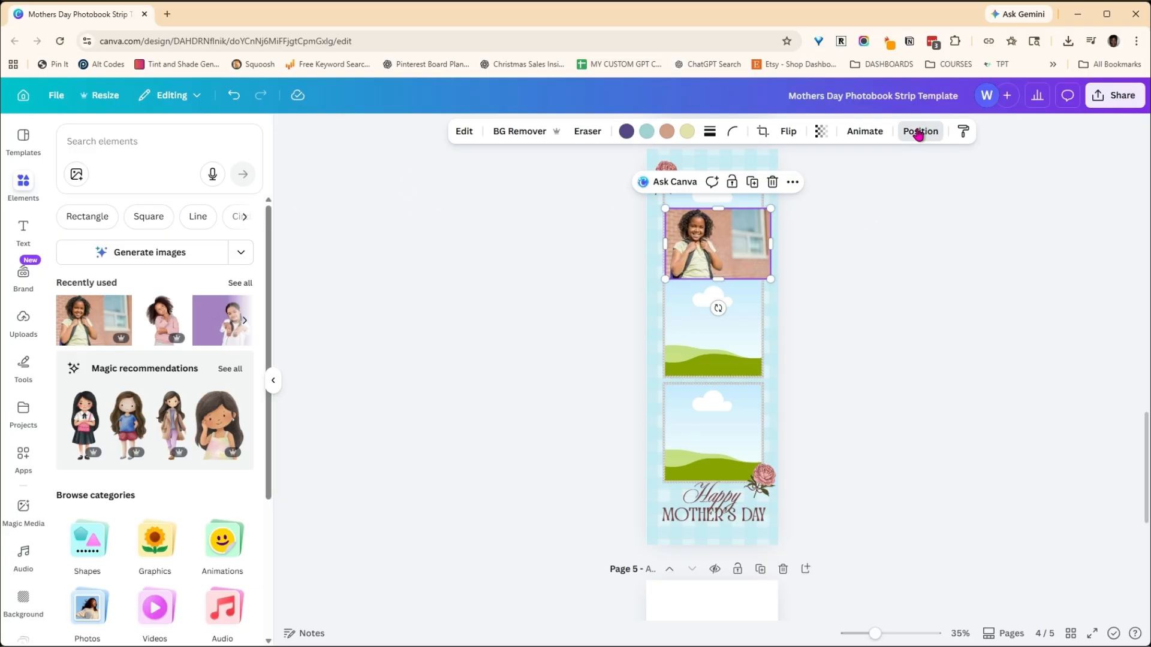
{"action": "scroll", "coordinate": [191, 335], "scroll_direction": "down", "scroll_amount": 2}
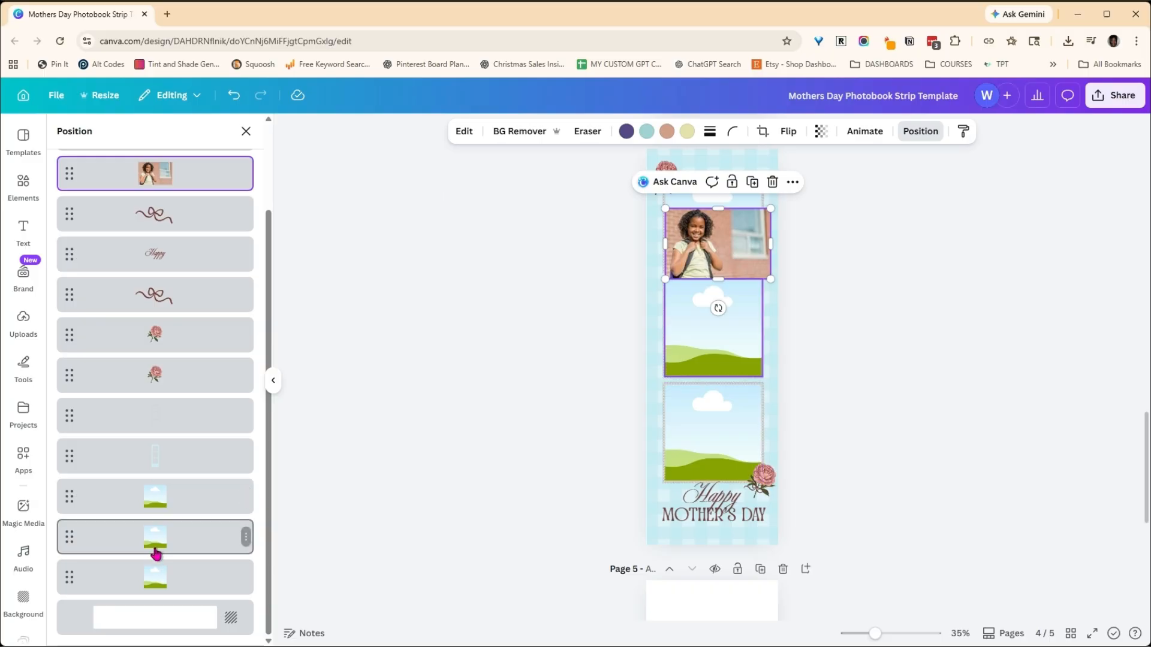
{"action": "left_click", "coordinate": [190, 506]}
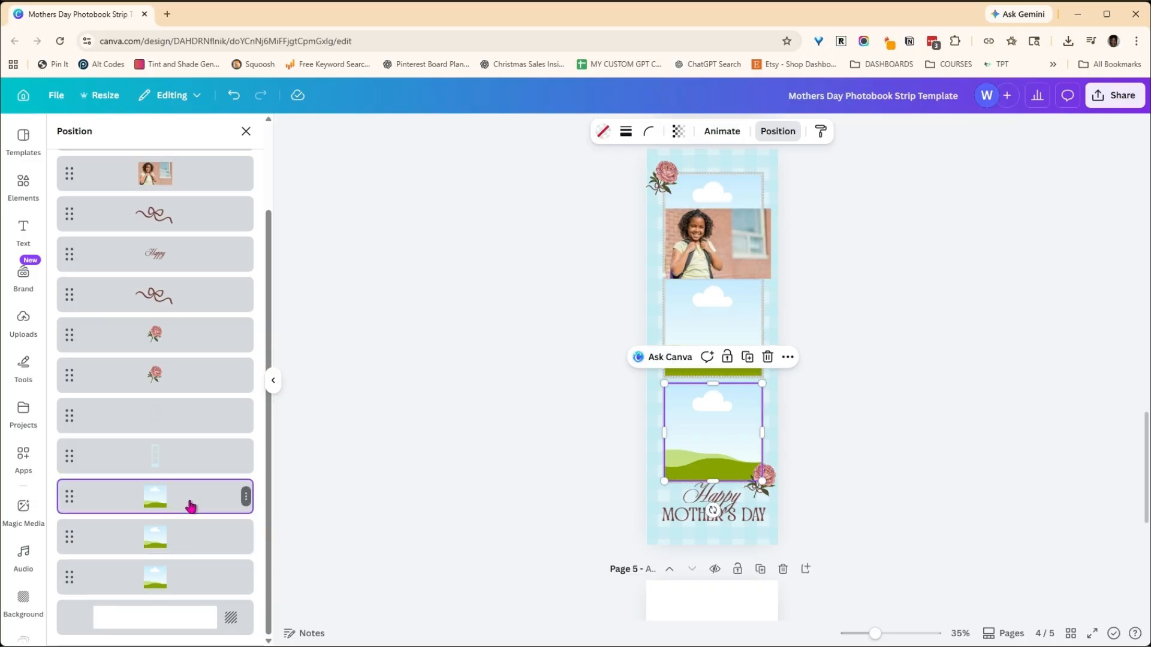
{"action": "left_click", "coordinate": [197, 582], "text": "shift"}
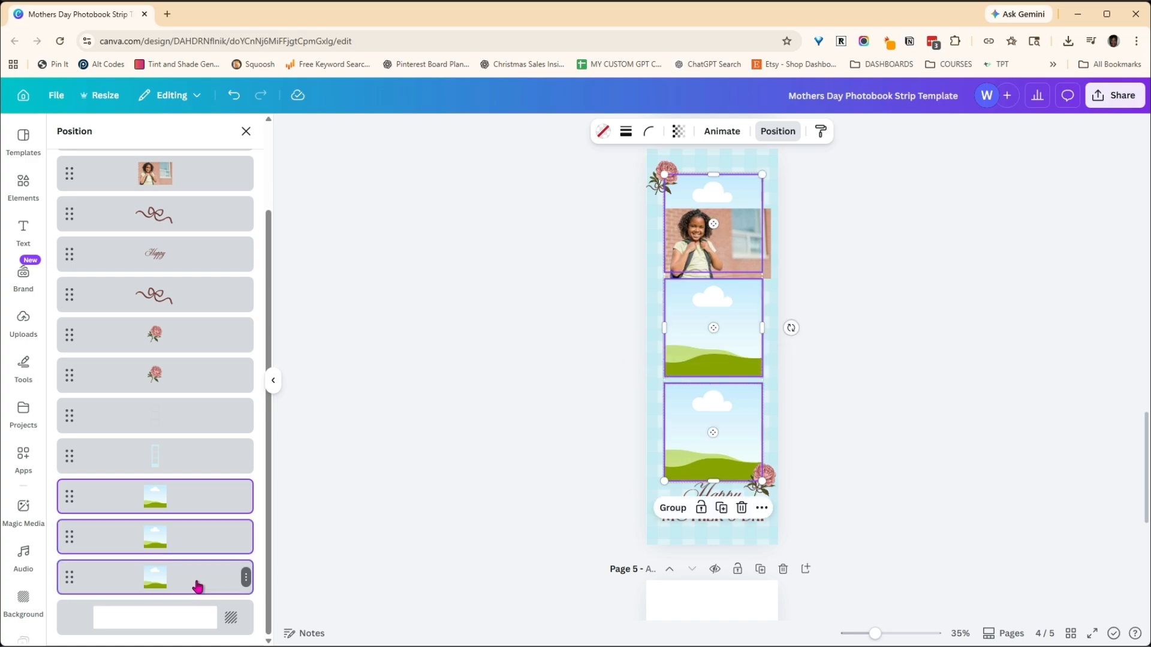
{"action": "left_click_drag", "start_coordinate": [198, 586], "coordinate": [178, 218]}
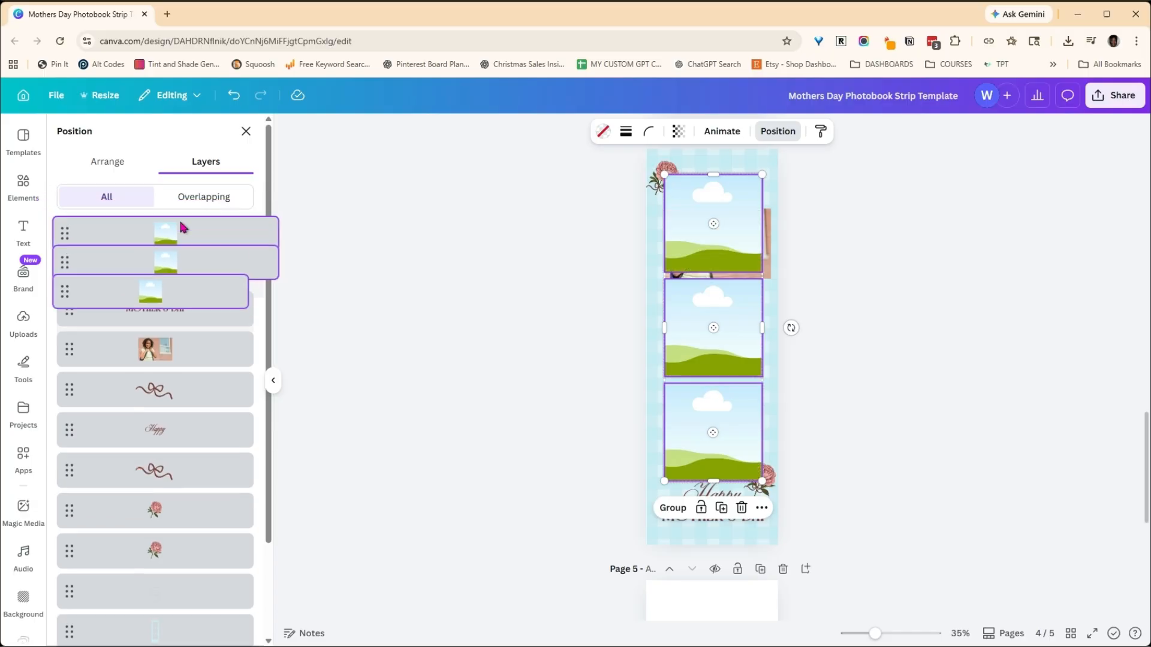
- Delete the loose photo of the girl with the backpack from page 4
{"action": "left_click", "coordinate": [768, 227]}
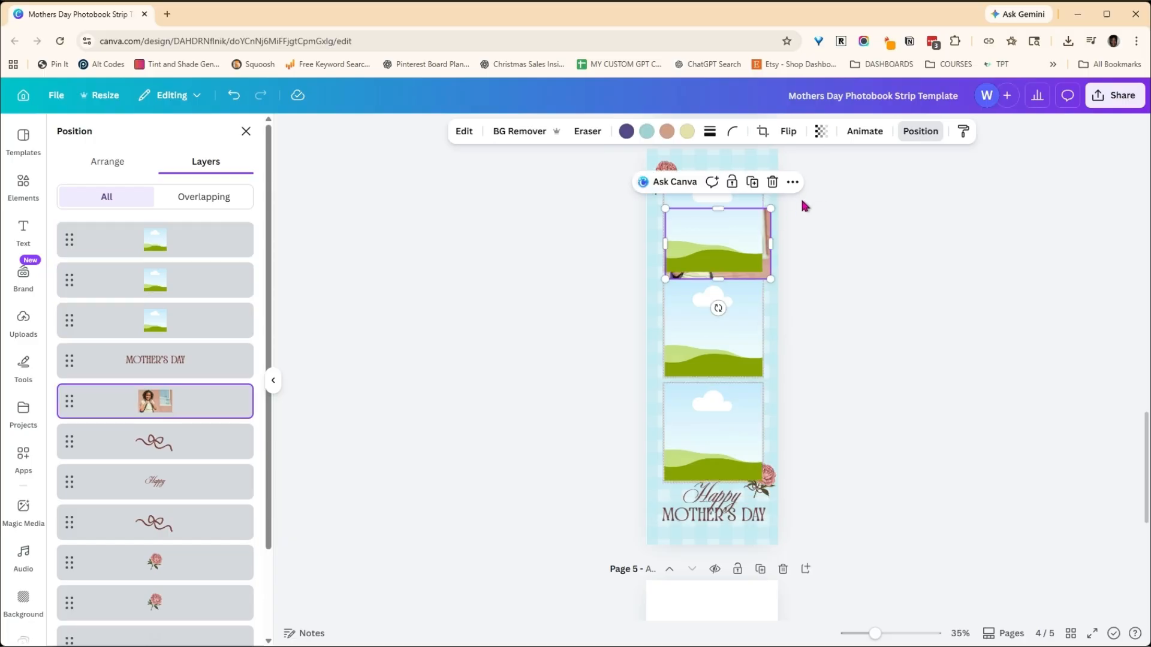
{"action": "left_click", "coordinate": [246, 401]}
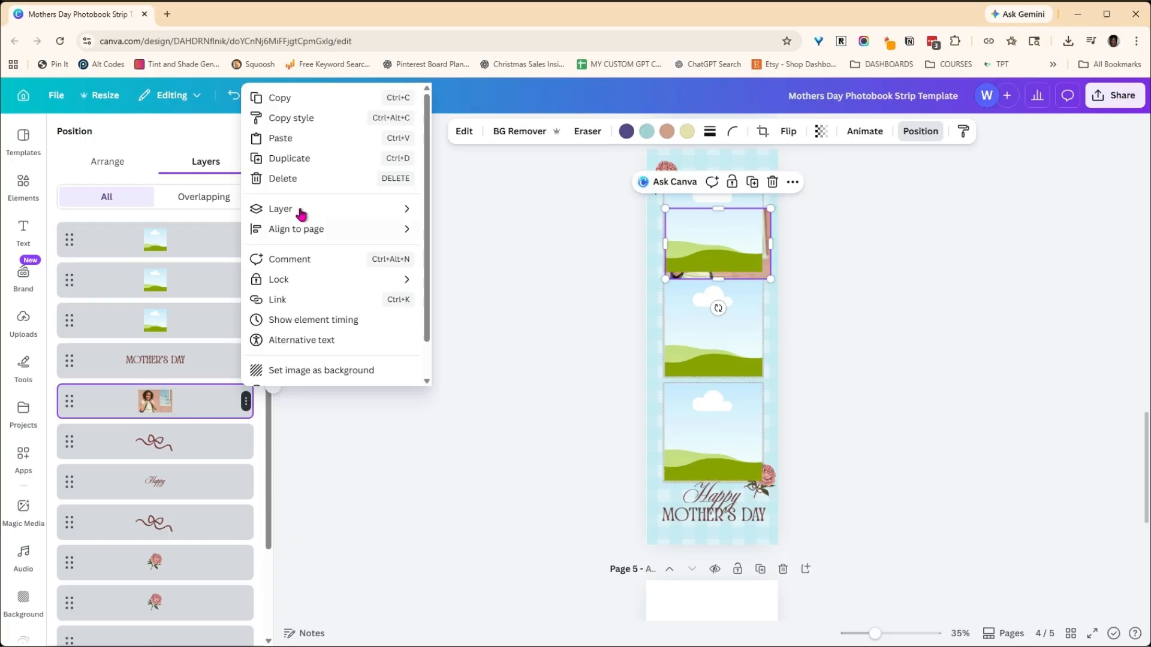
{"action": "left_click", "coordinate": [300, 177]}
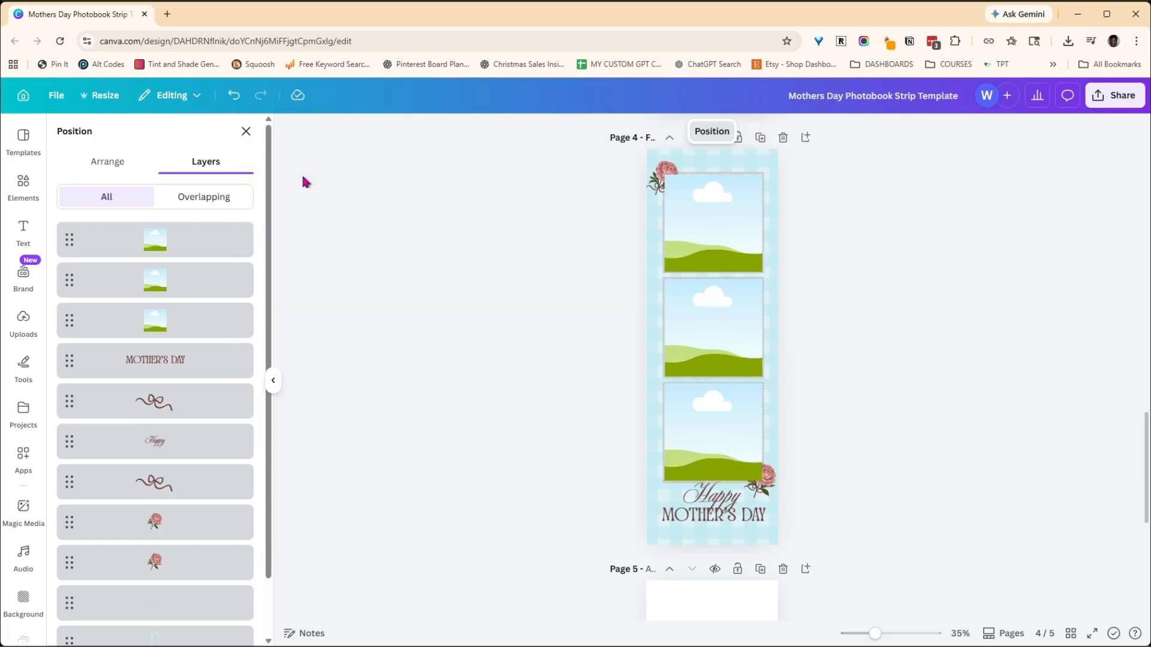
- Fill page 4's uppermost frame with the recently used photo of the girl with the backpack
{"action": "left_click", "coordinate": [21, 191]}
{"action": "left_click_drag", "start_coordinate": [99, 324], "coordinate": [719, 240]}
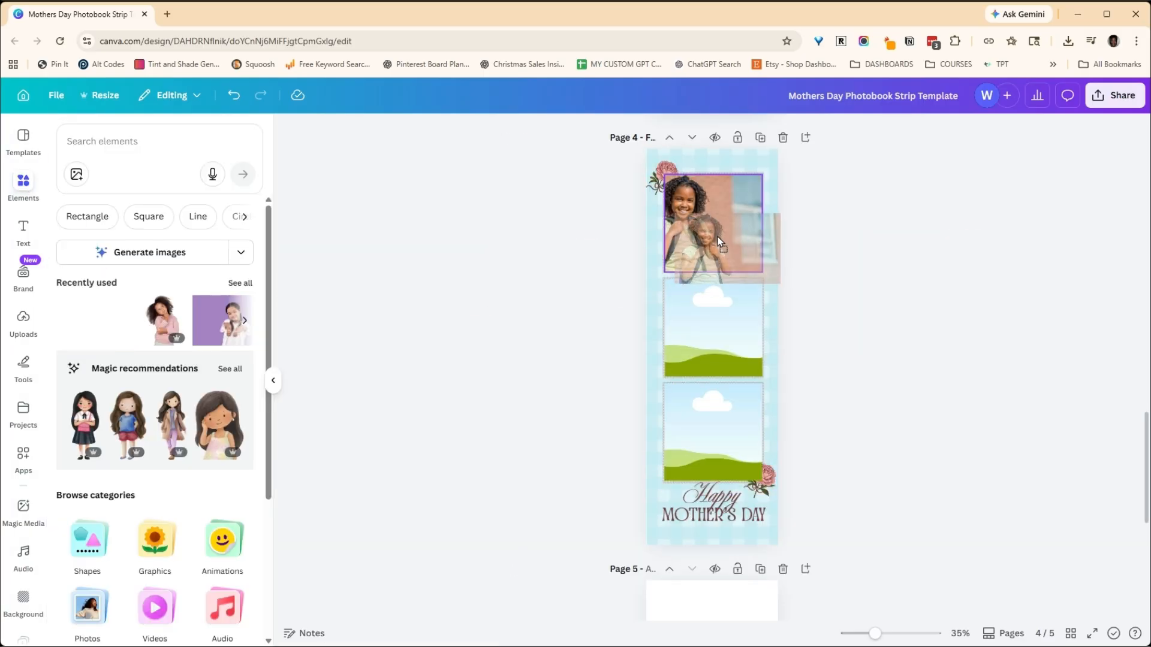
{"action": "left_click_drag", "start_coordinate": [717, 236], "coordinate": [657, 224]}
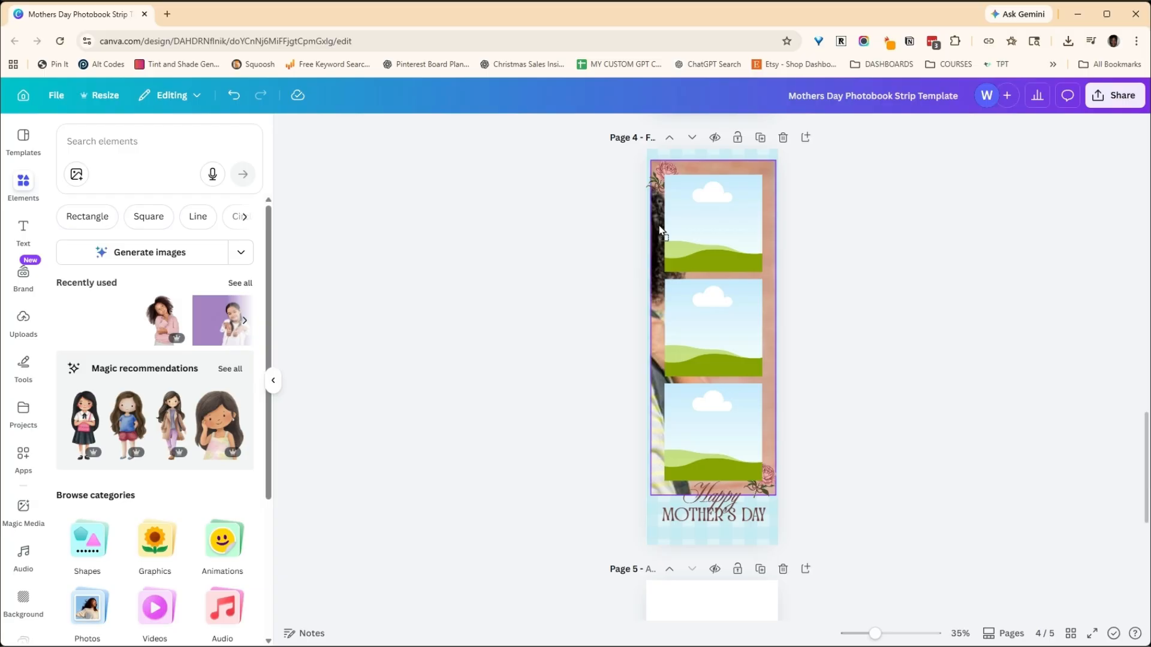
{"action": "left_click_drag", "start_coordinate": [659, 230], "coordinate": [712, 233]}
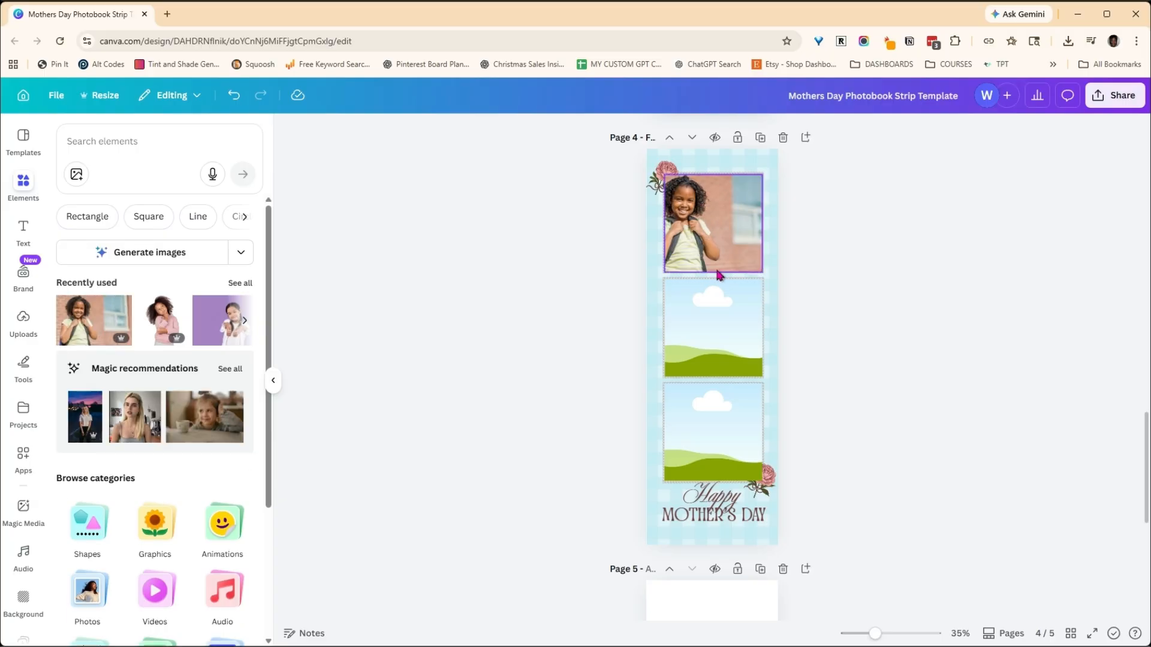
- Fill page 4's middle frame with the recently used photo of the girl in the pink sweater and adjust its crop
{"action": "left_click_drag", "start_coordinate": [166, 327], "coordinate": [699, 344]}
{"action": "double_click", "coordinate": [698, 318]}
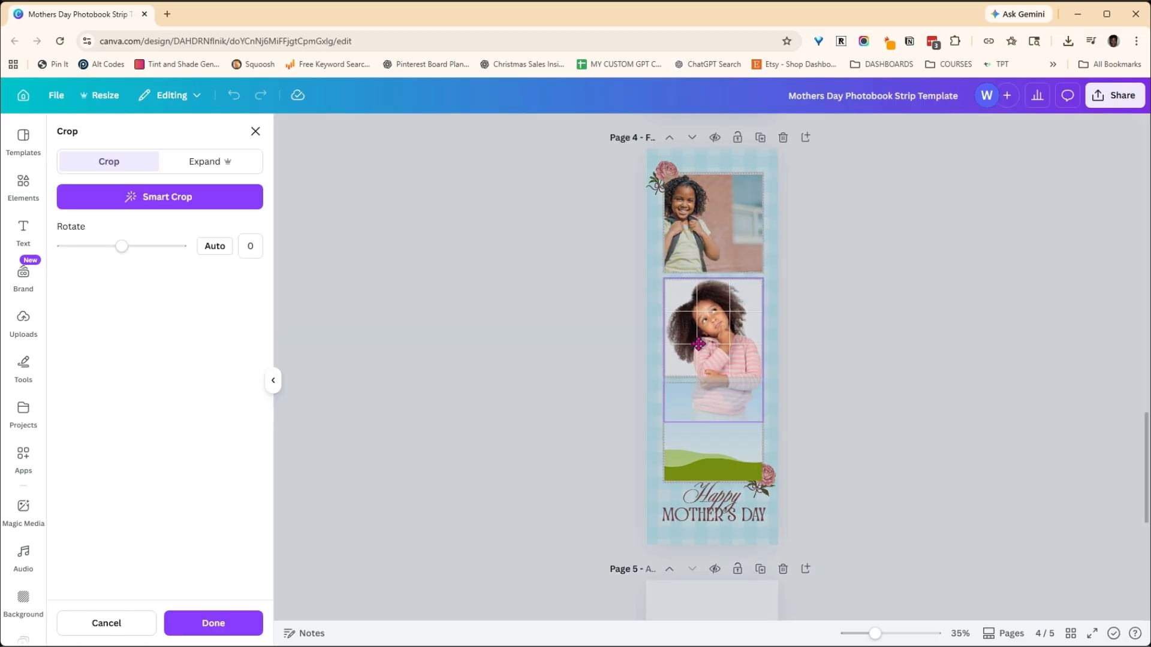
{"action": "mouse_move", "coordinate": [763, 422]}
{"action": "left_mouse_down"}
{"action": "mouse_move", "coordinate": [926, 619]}
{"action": "mouse_move", "coordinate": [763, 418]}
{"action": "left_mouse_up"}
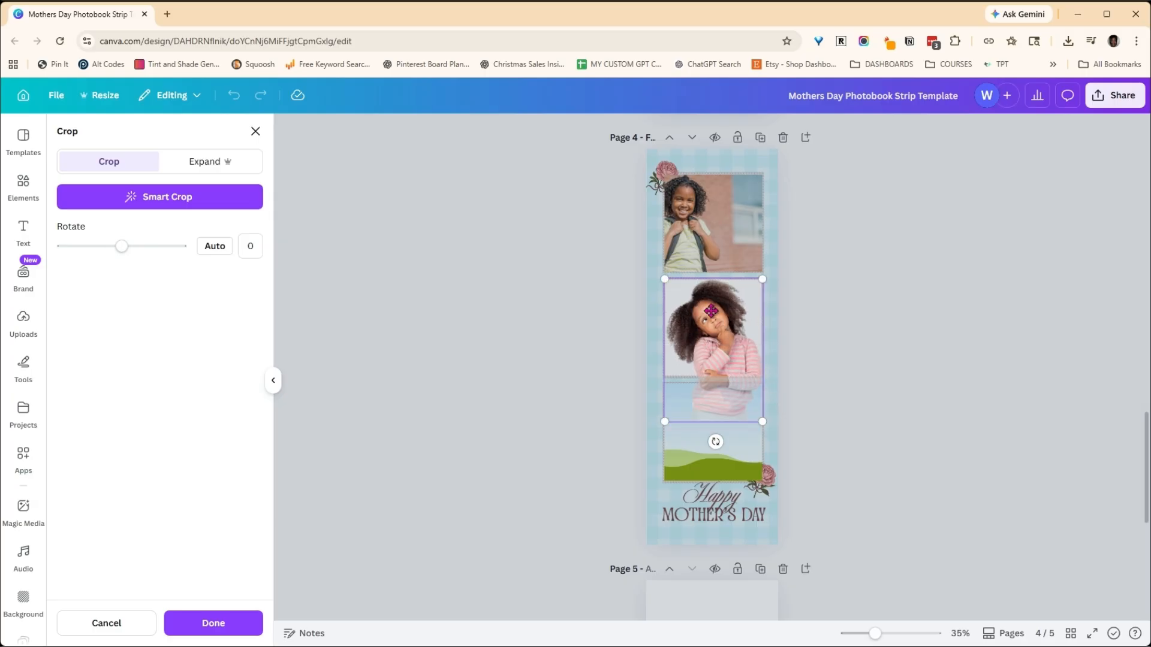
{"action": "left_click_drag", "start_coordinate": [700, 302], "coordinate": [703, 303]}
{"action": "left_click", "coordinate": [880, 336]}
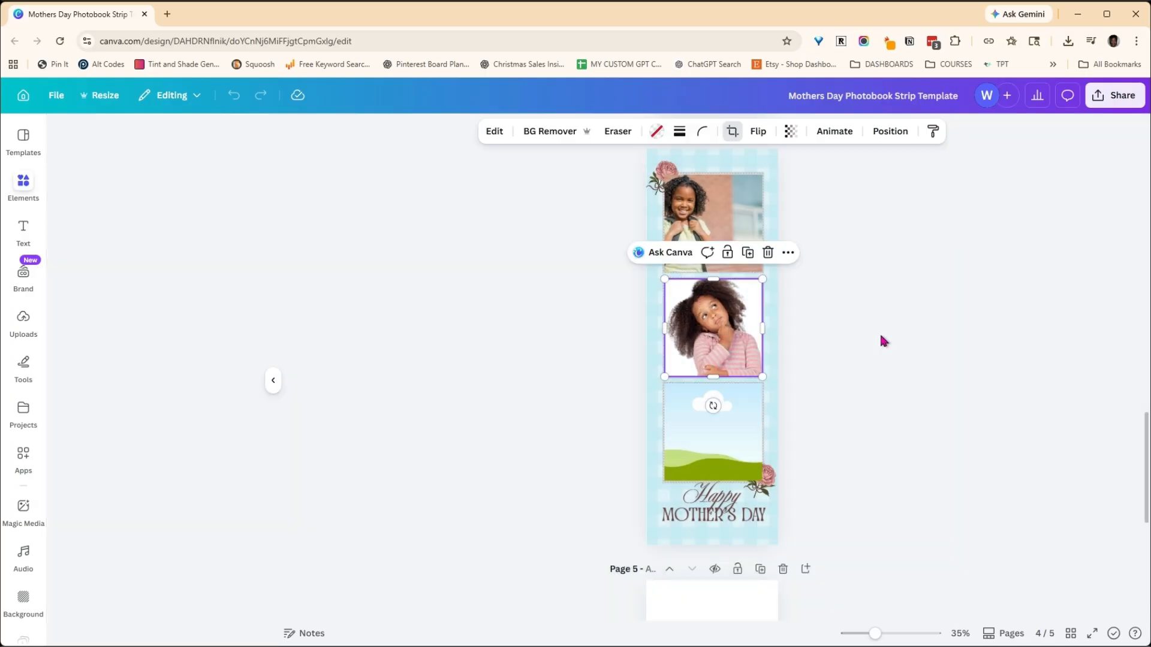
- Fill page 4's lowest frame with the photo of the girl on purple, then enlarge and reposition it within the frame
{"action": "left_click_drag", "start_coordinate": [223, 324], "coordinate": [720, 420]}
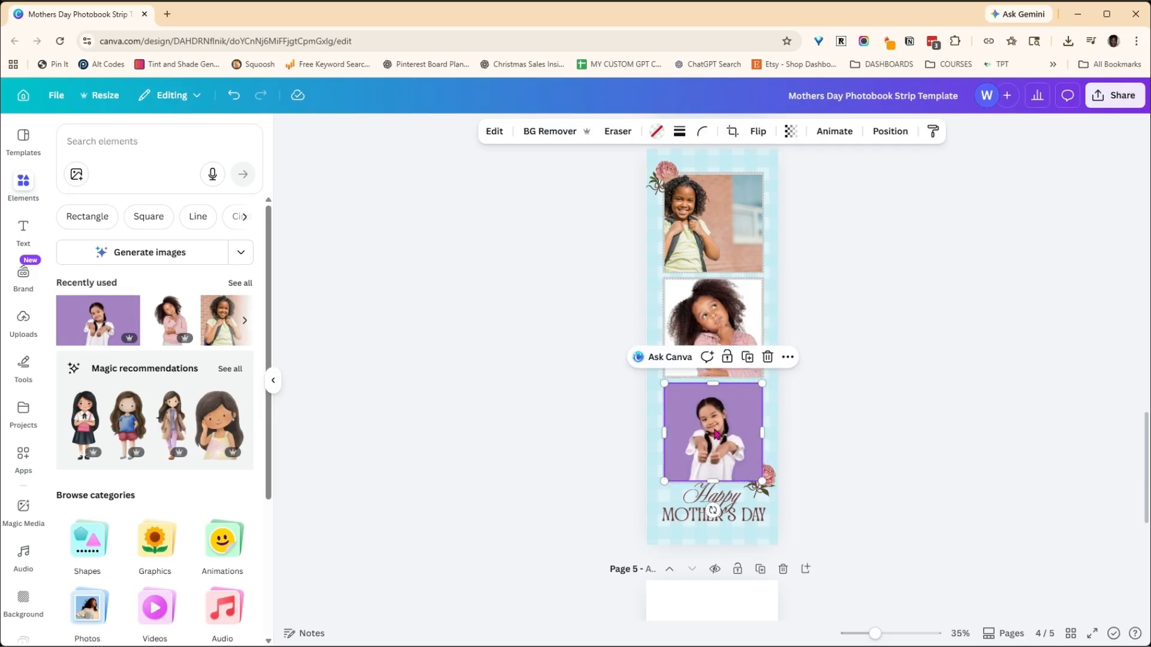
{"action": "double_click", "coordinate": [706, 424]}
{"action": "left_click_drag", "start_coordinate": [632, 383], "coordinate": [592, 359]}
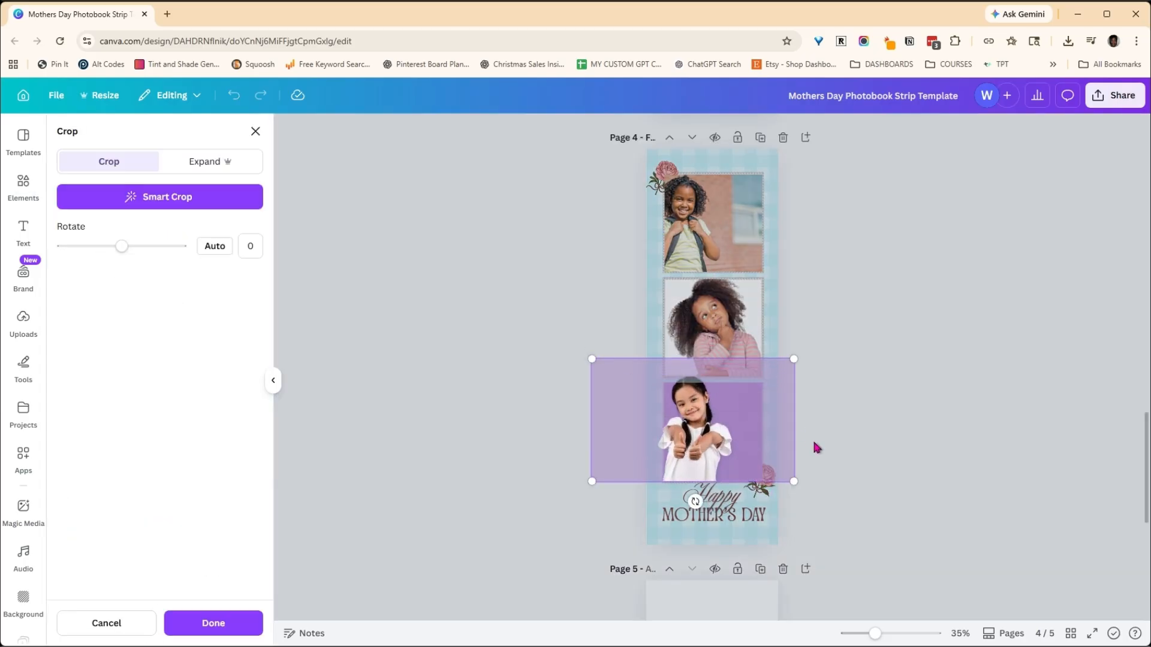
{"action": "left_click_drag", "start_coordinate": [769, 425], "coordinate": [792, 434]}
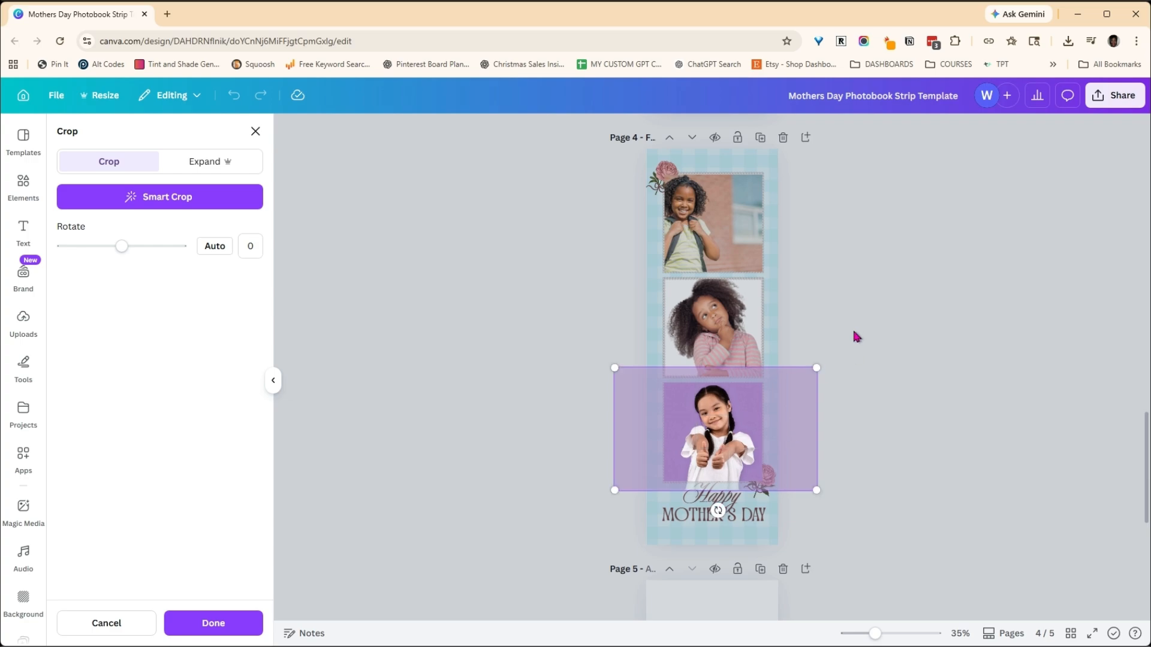
{"action": "left_click", "coordinate": [856, 307]}
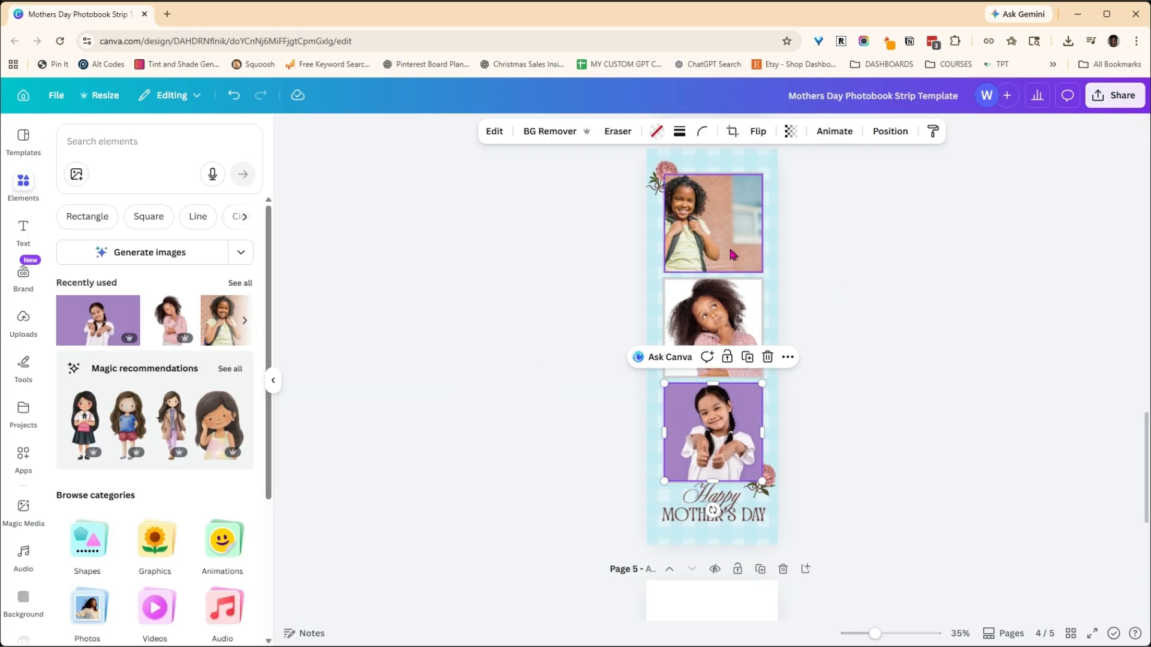
- Move page 4's three filled photo frames together to the back of the layer order, just above the page background
{"action": "left_click", "coordinate": [736, 229]}
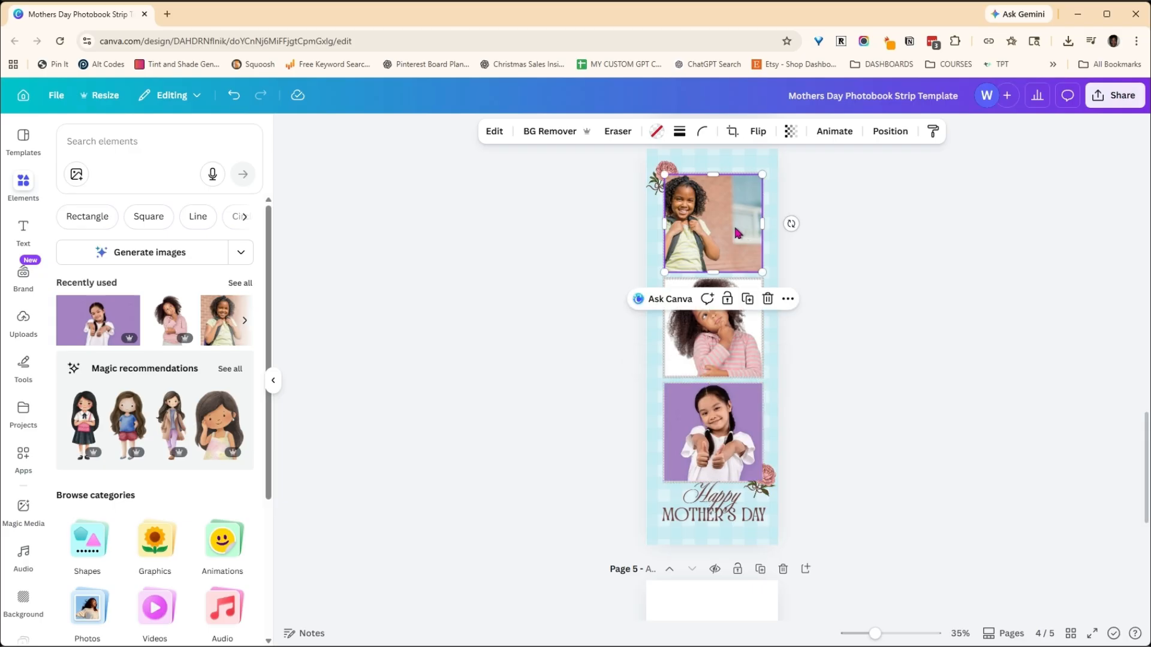
{"action": "left_click", "coordinate": [892, 132]}
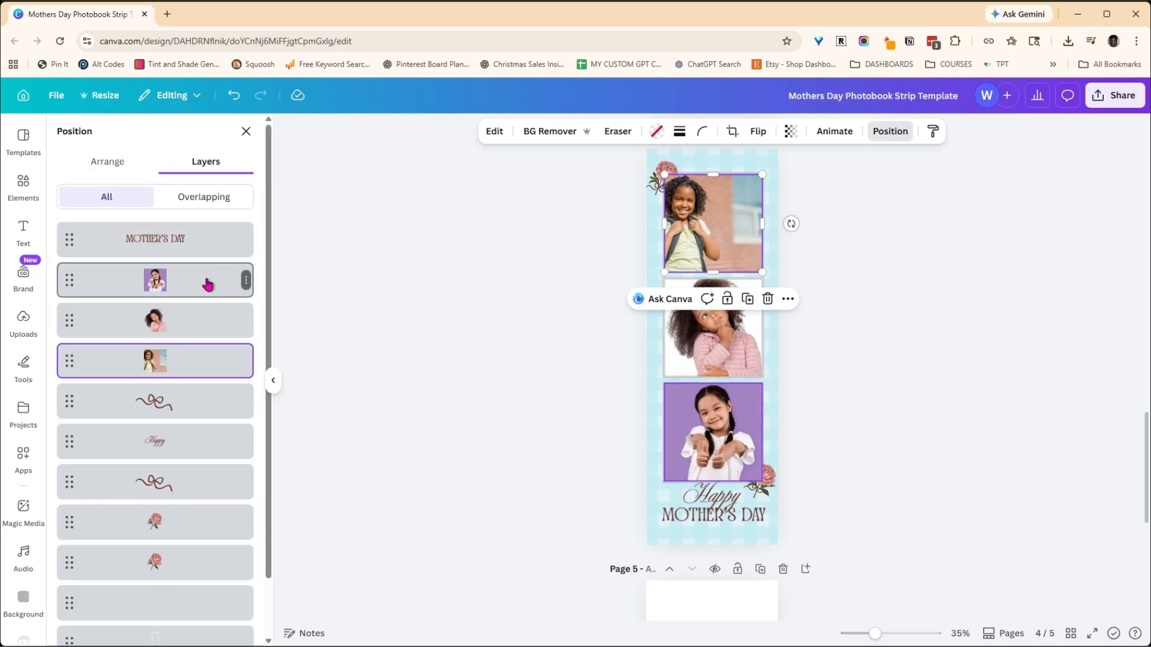
{"action": "left_click", "coordinate": [205, 284]}
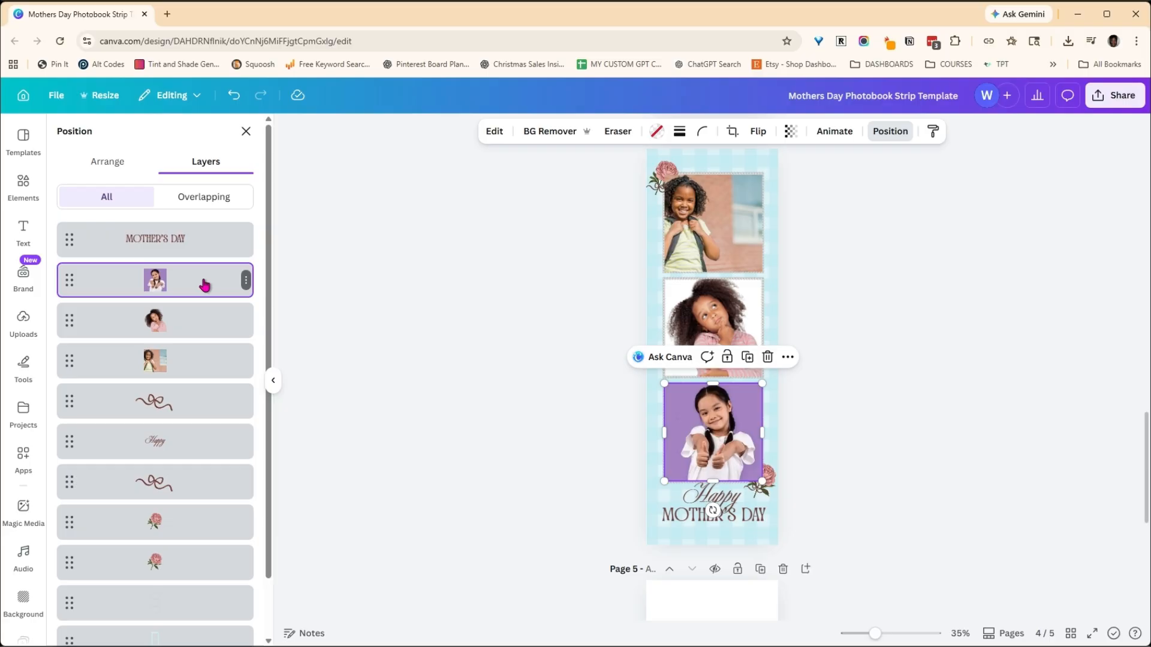
{"action": "left_click", "coordinate": [210, 365], "text": "shift"}
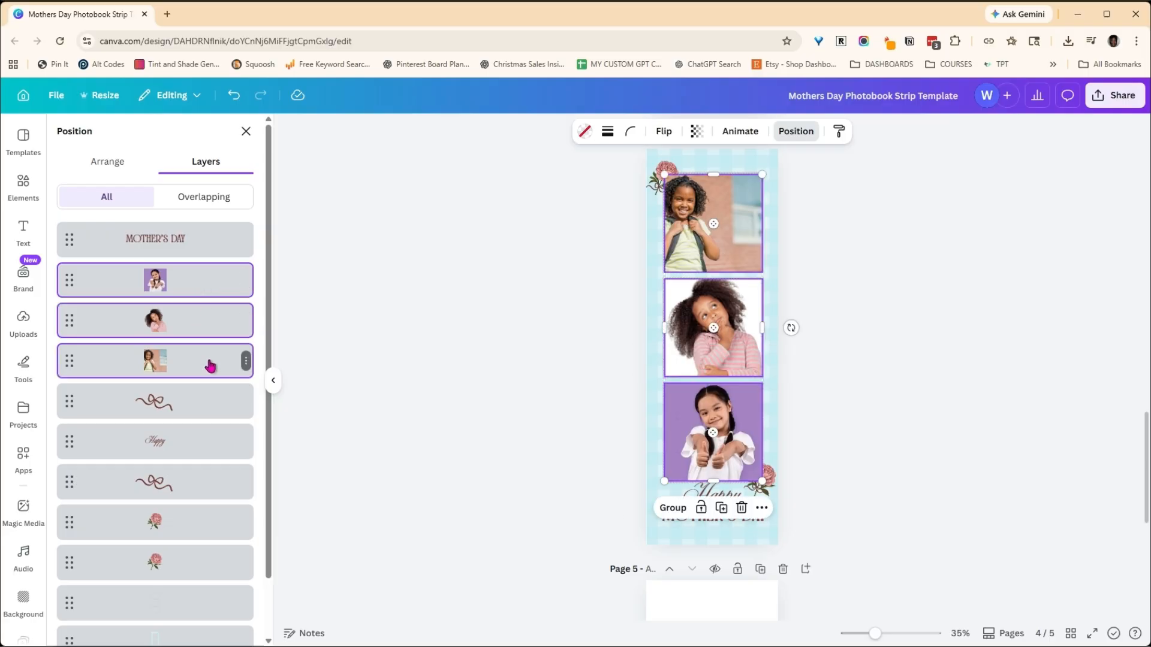
{"action": "left_click_drag", "start_coordinate": [210, 365], "coordinate": [191, 595]}
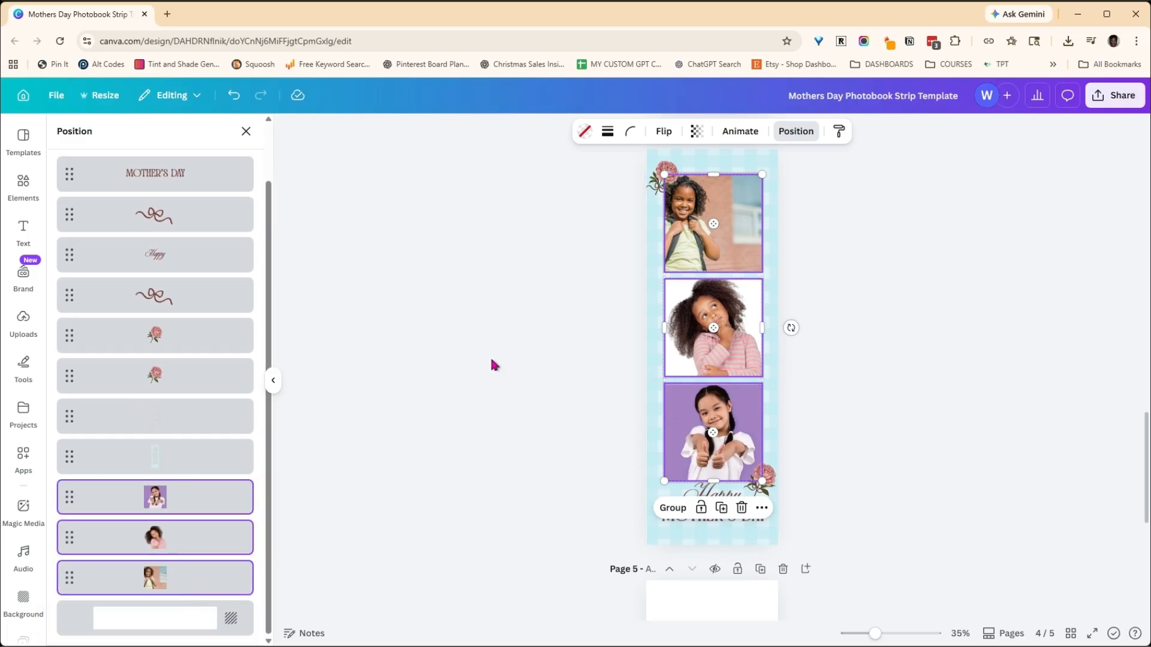
{"action": "left_click", "coordinate": [509, 266]}
{"action": "left_click", "coordinate": [835, 219]}
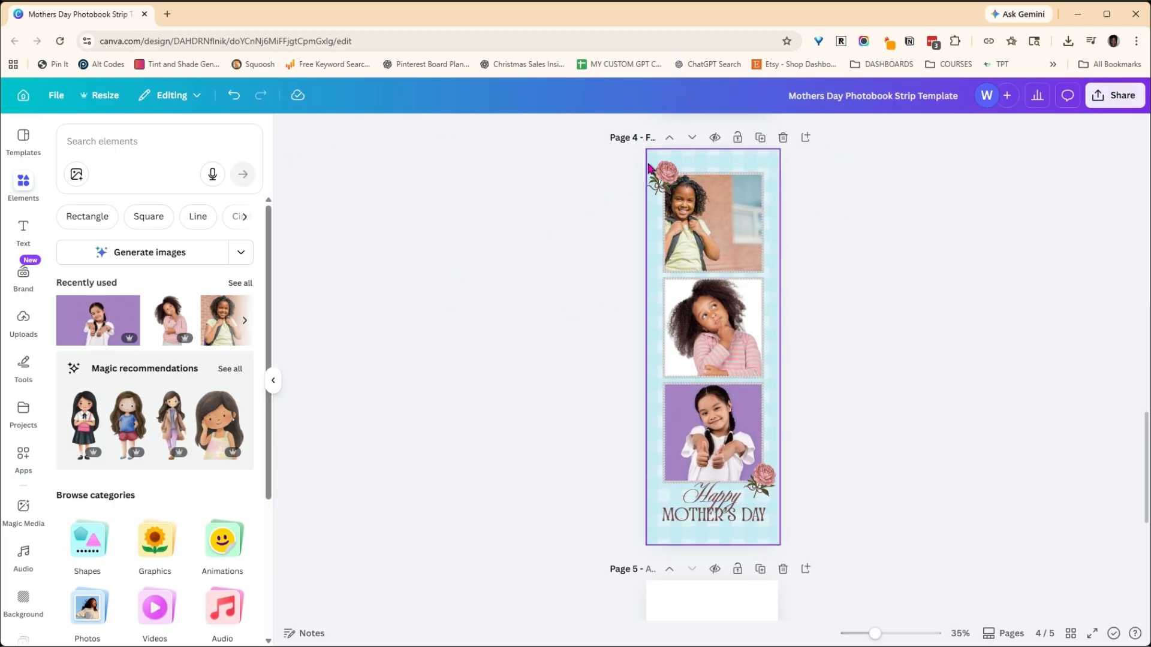
- Set the download options to PNG without a transparent background for the current page only (Page 4), then close them without downloading
{"action": "left_click", "coordinate": [1116, 95]}
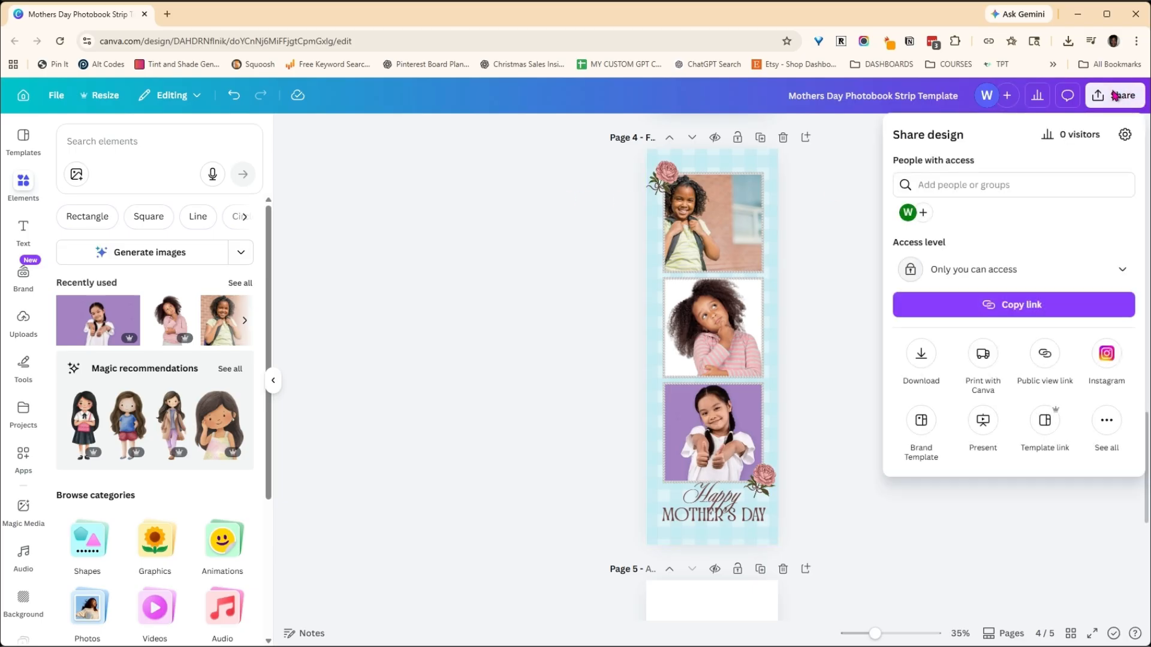
{"action": "left_click", "coordinate": [922, 354]}
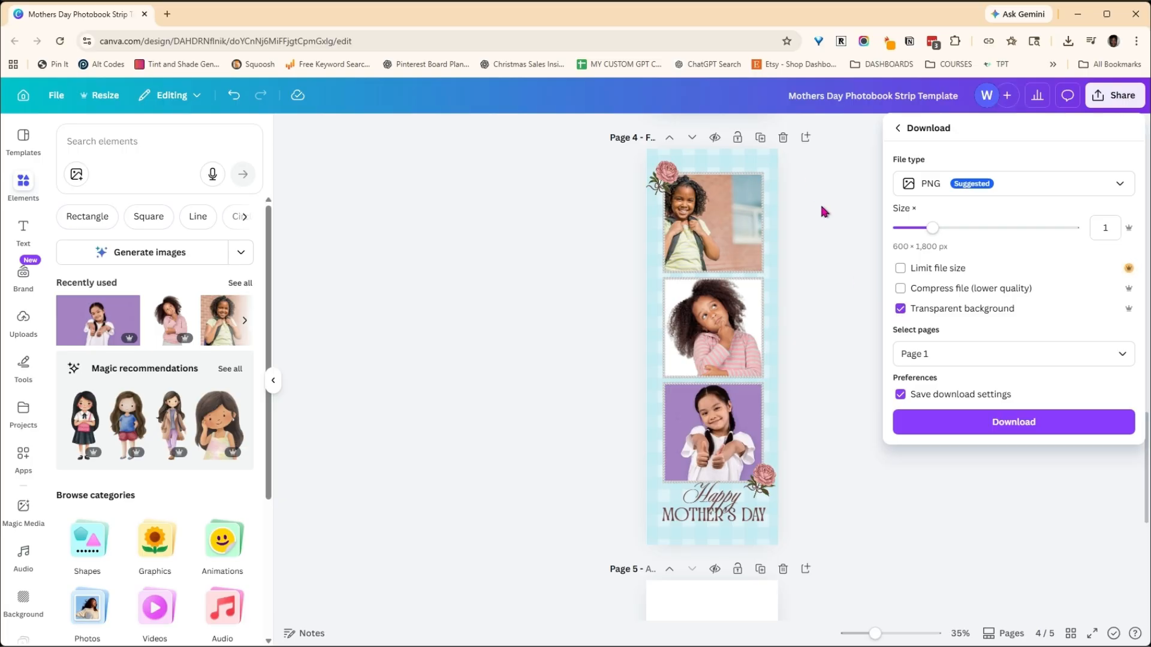
{"action": "left_click", "coordinate": [901, 309]}
{"action": "left_click", "coordinate": [1117, 183]}
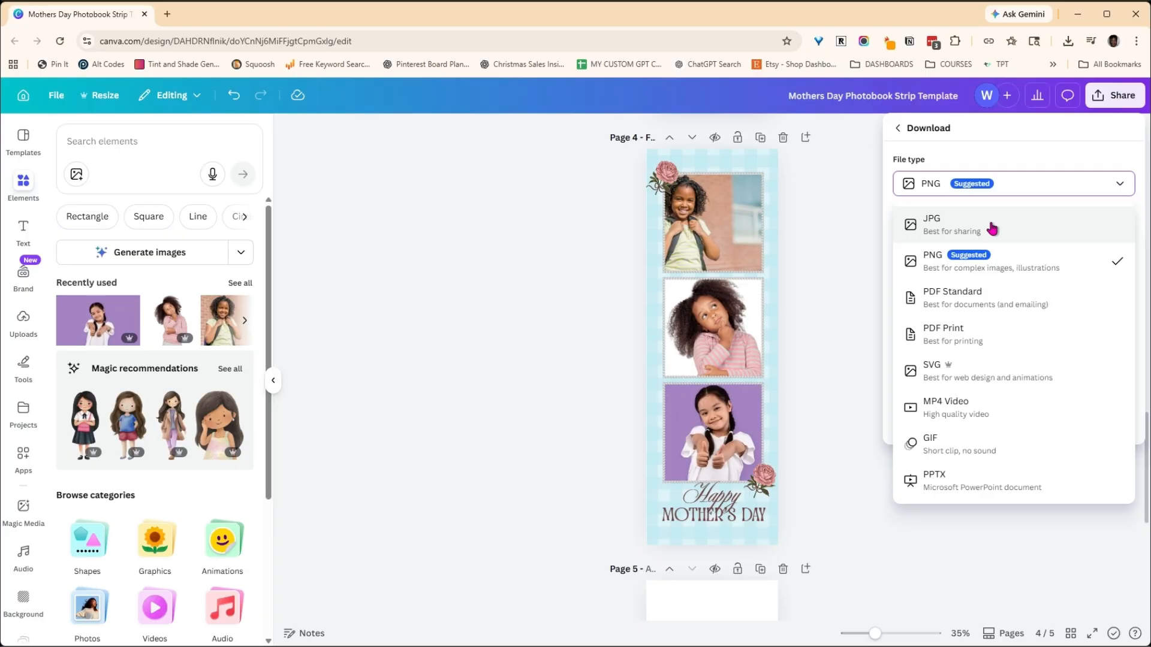
{"action": "left_click", "coordinate": [1020, 155]}
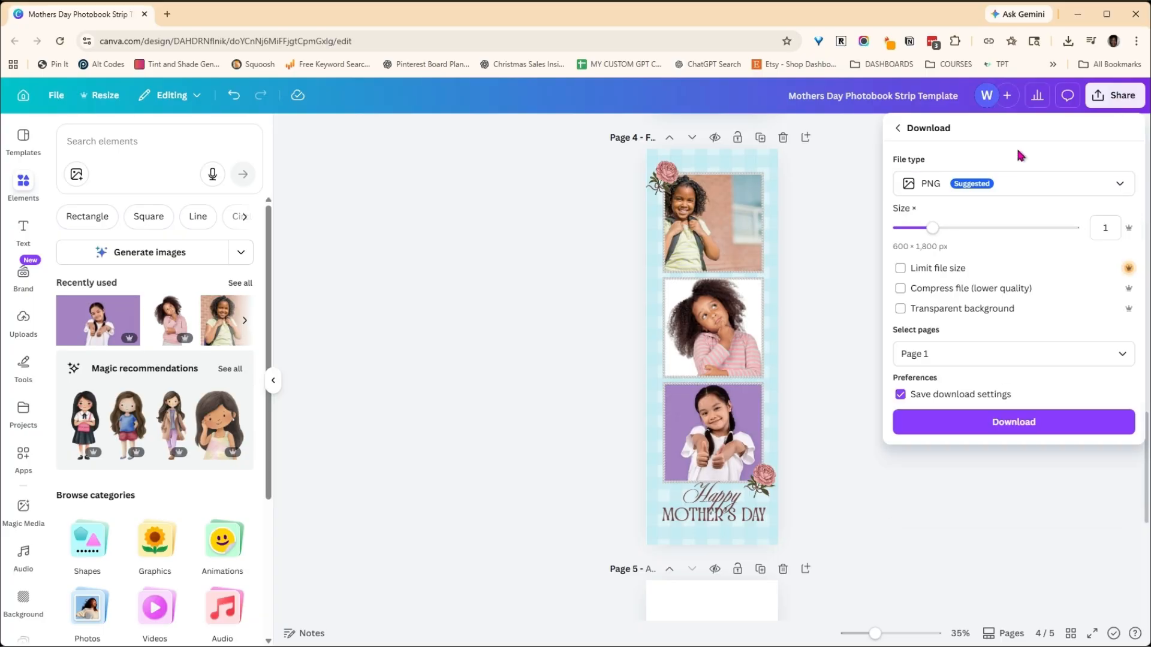
{"action": "left_click", "coordinate": [1123, 356]}
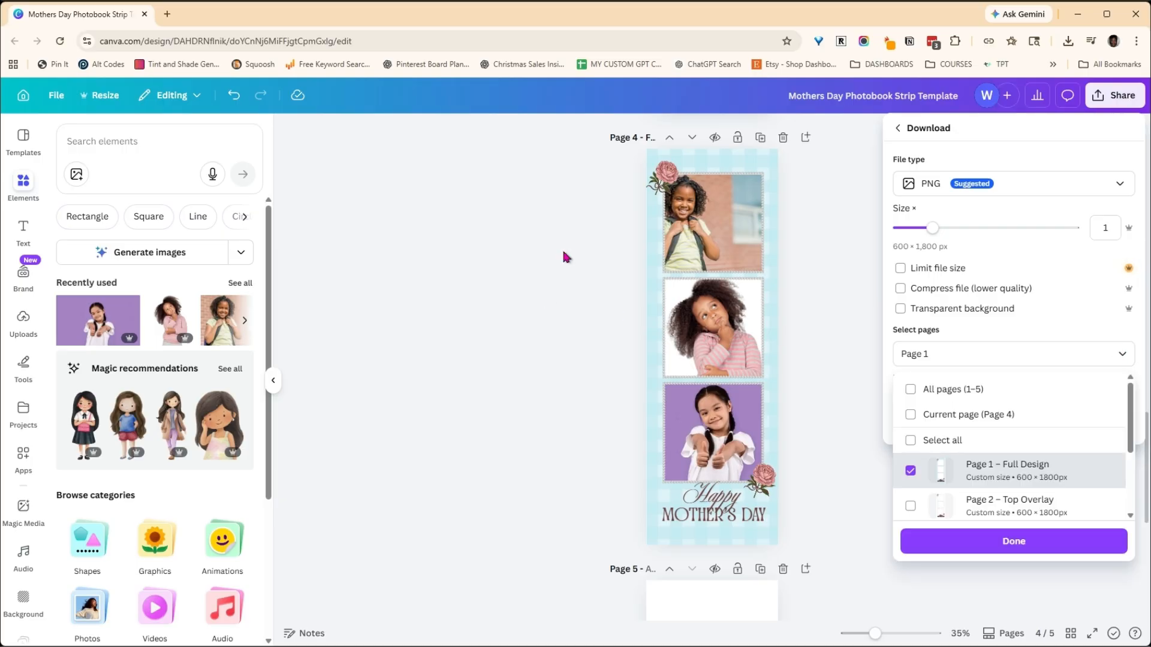
{"action": "left_click", "coordinate": [911, 415]}
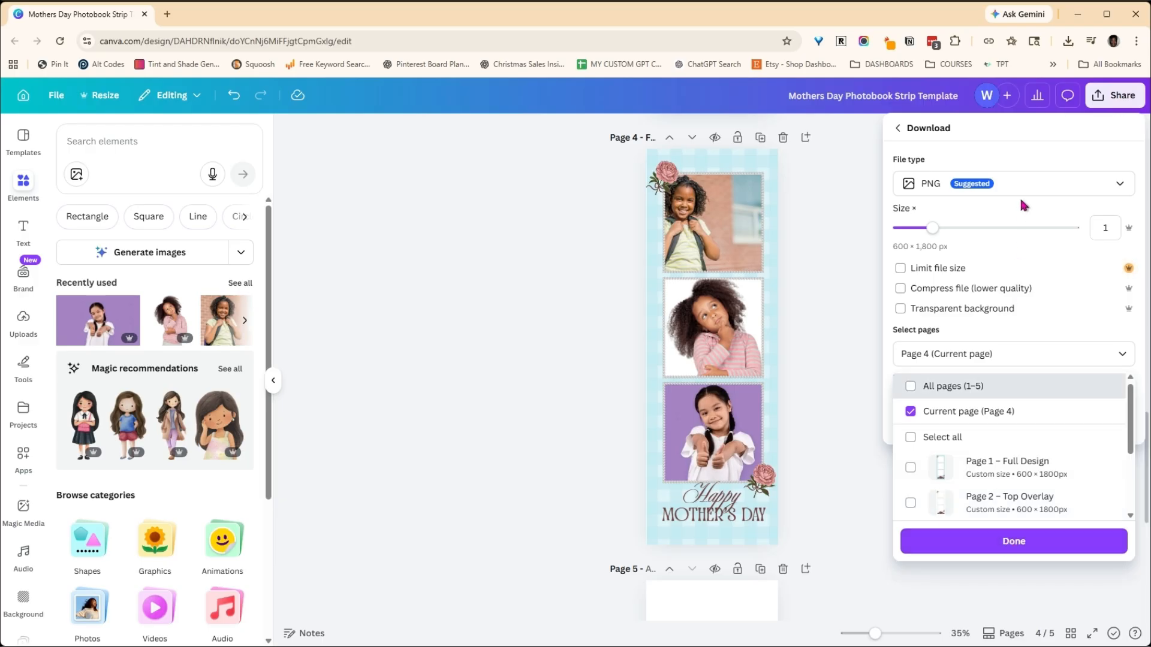
{"action": "left_click", "coordinate": [821, 264]}
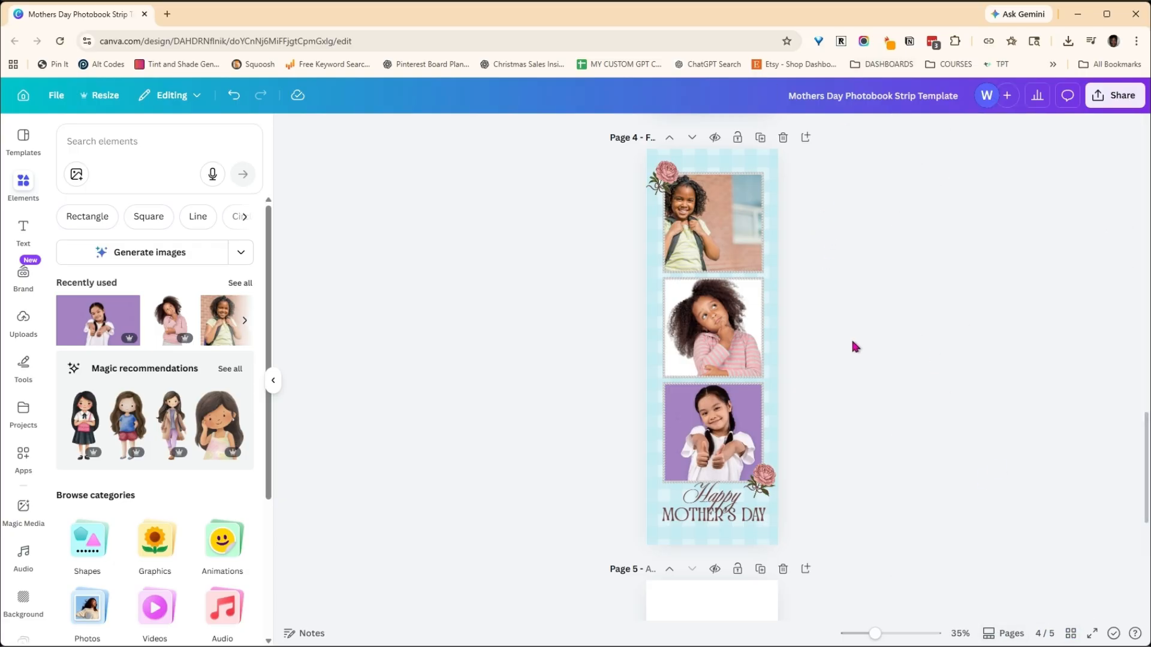
- Replace page 1's blue gingham background image with the recently used multicolored marbled image
{"action": "scroll", "coordinate": [619, 324], "scroll_direction": "up", "scroll_amount": 10}
{"action": "scroll", "coordinate": [621, 299], "scroll_direction": "up", "scroll_amount": 10}
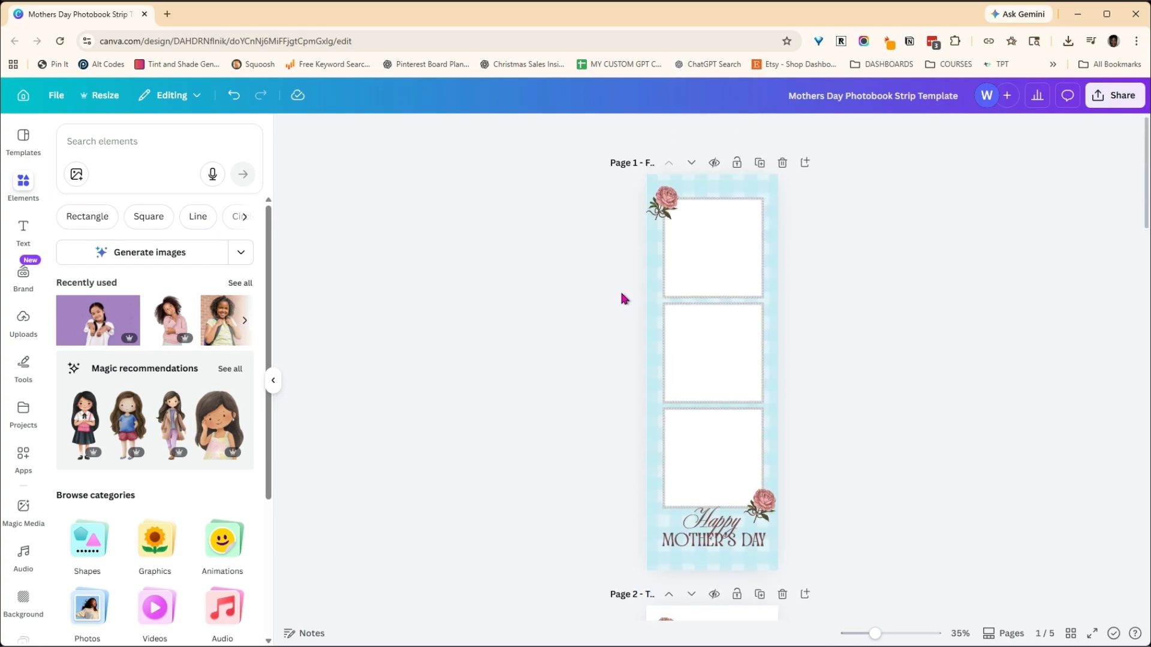
{"action": "left_click", "coordinate": [753, 184]}
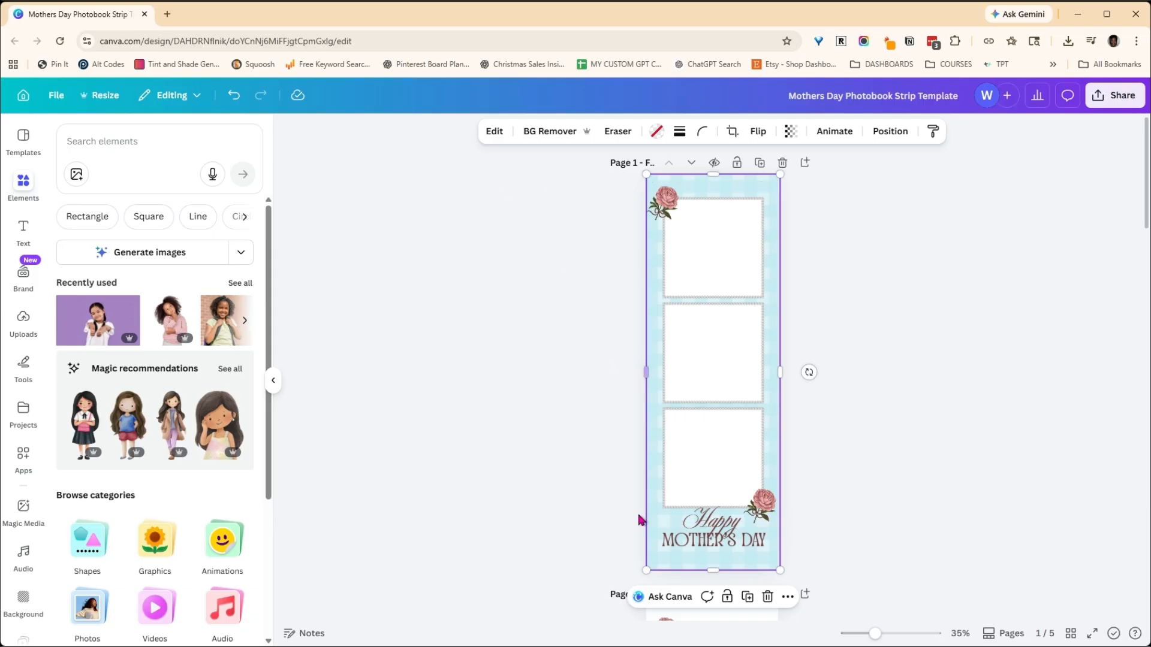
{"action": "scroll", "coordinate": [915, 290], "scroll_direction": "down", "scroll_amount": 7}
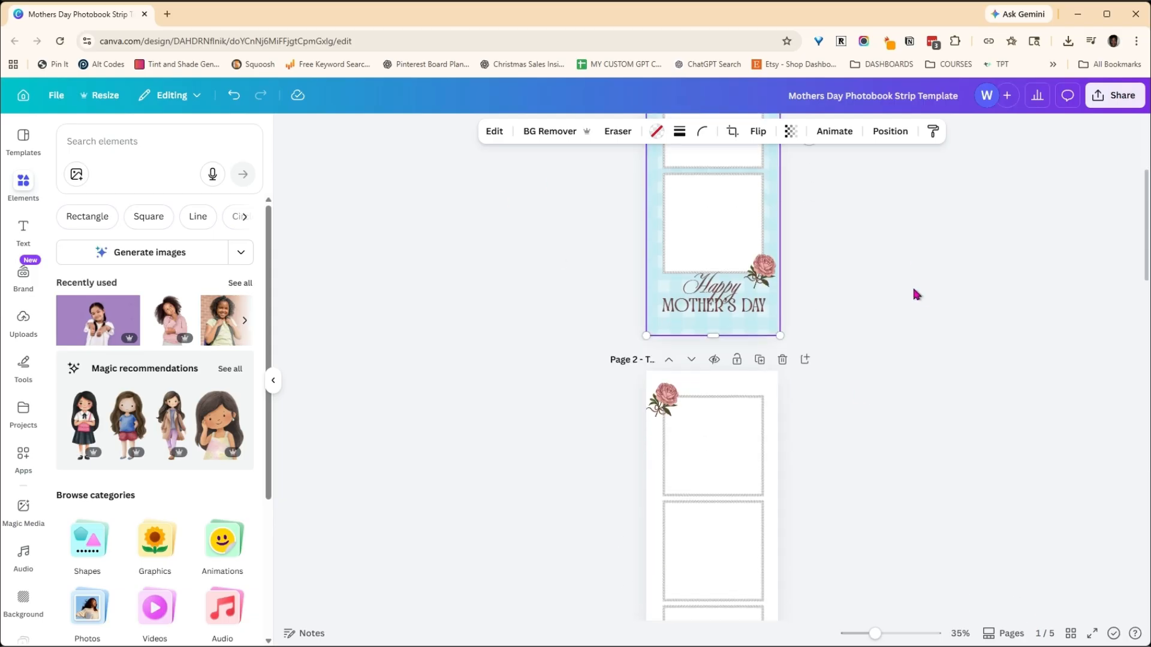
{"action": "scroll", "coordinate": [912, 293], "scroll_direction": "down", "scroll_amount": 7}
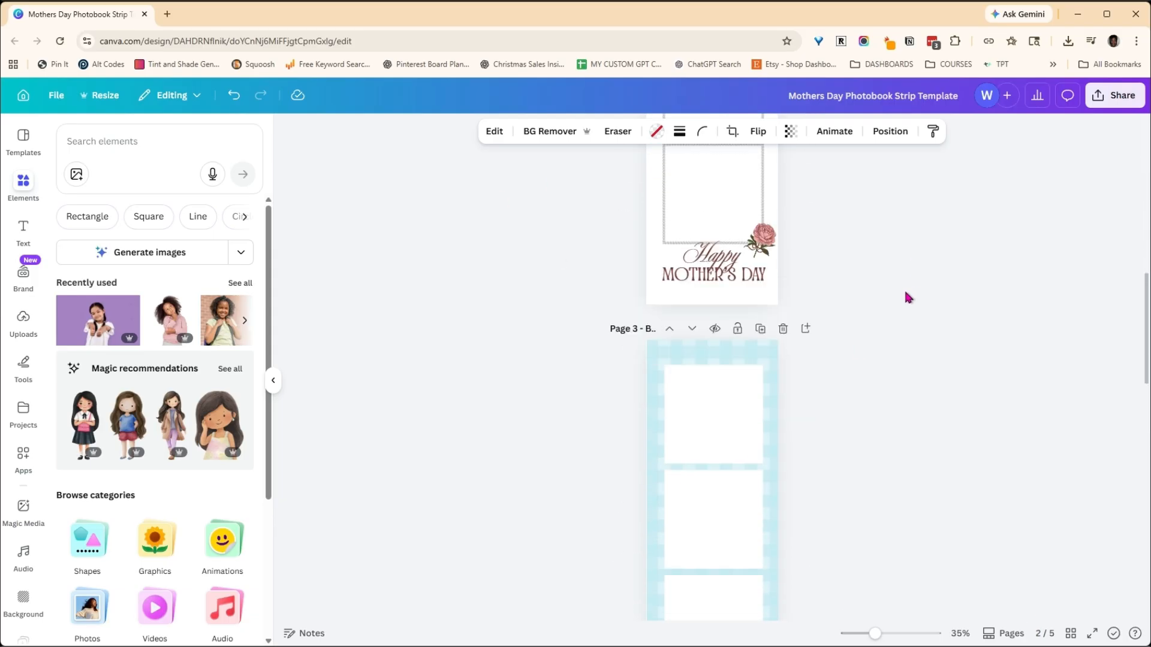
{"action": "left_click", "coordinate": [244, 322]}
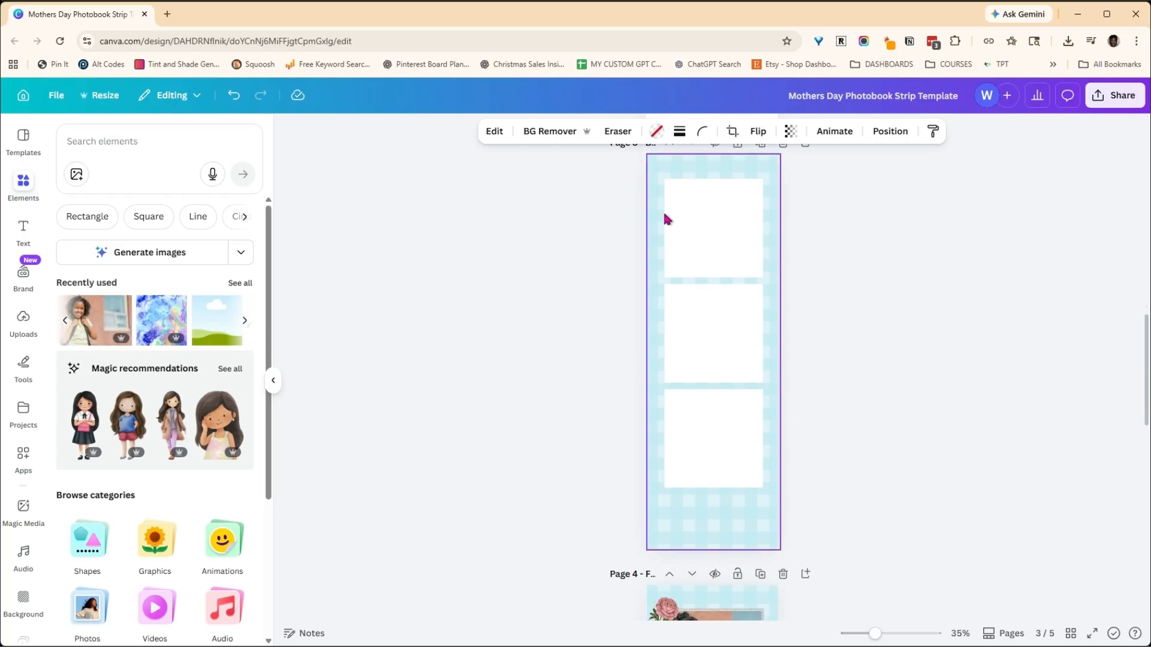
{"action": "scroll", "coordinate": [597, 336], "scroll_direction": "up", "scroll_amount": 10}
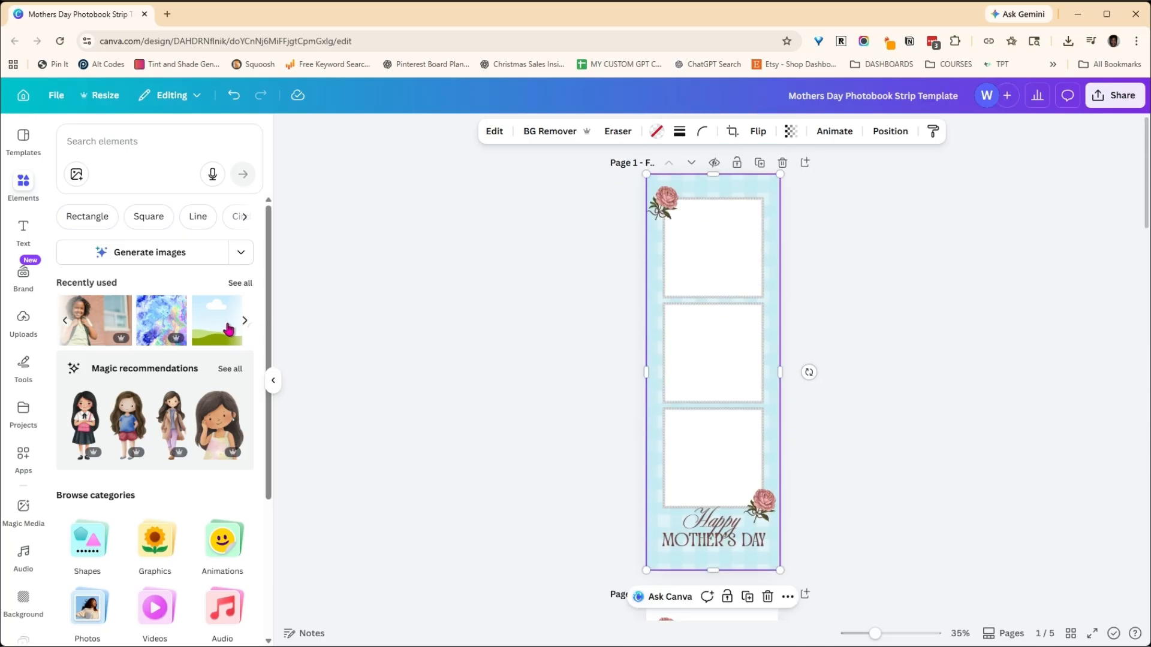
{"action": "left_click_drag", "start_coordinate": [162, 320], "coordinate": [650, 333]}
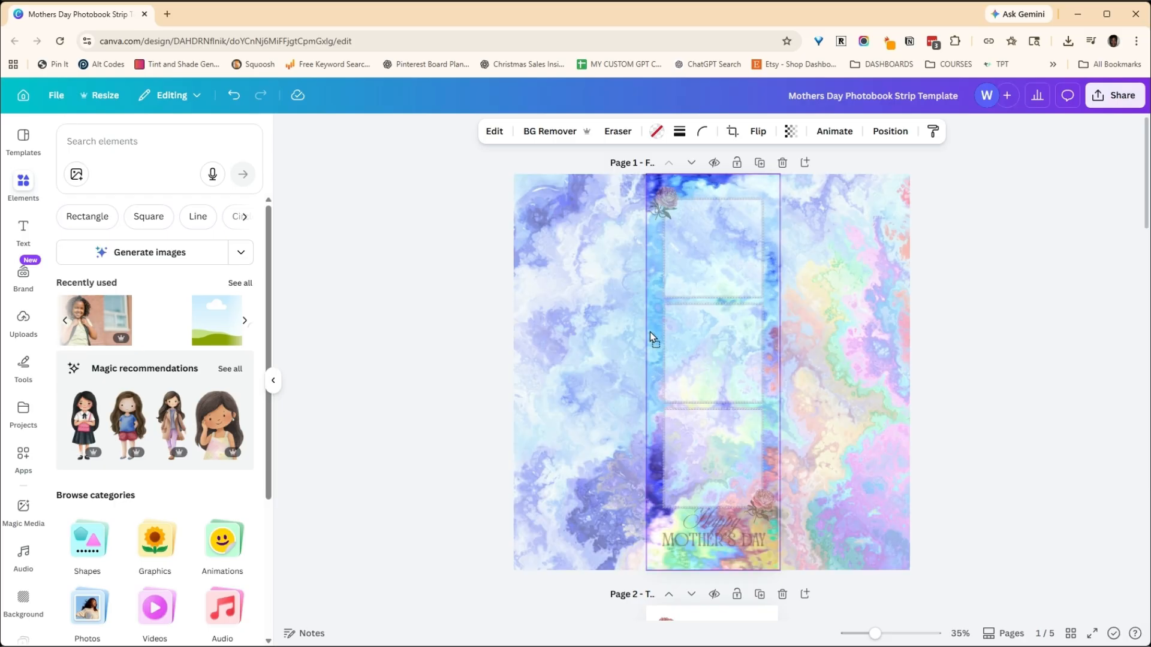
{"action": "left_click_drag", "start_coordinate": [650, 332], "coordinate": [639, 334]}
- Check the marbled background's place in page 1's layer order
{"action": "left_click", "coordinate": [891, 131]}
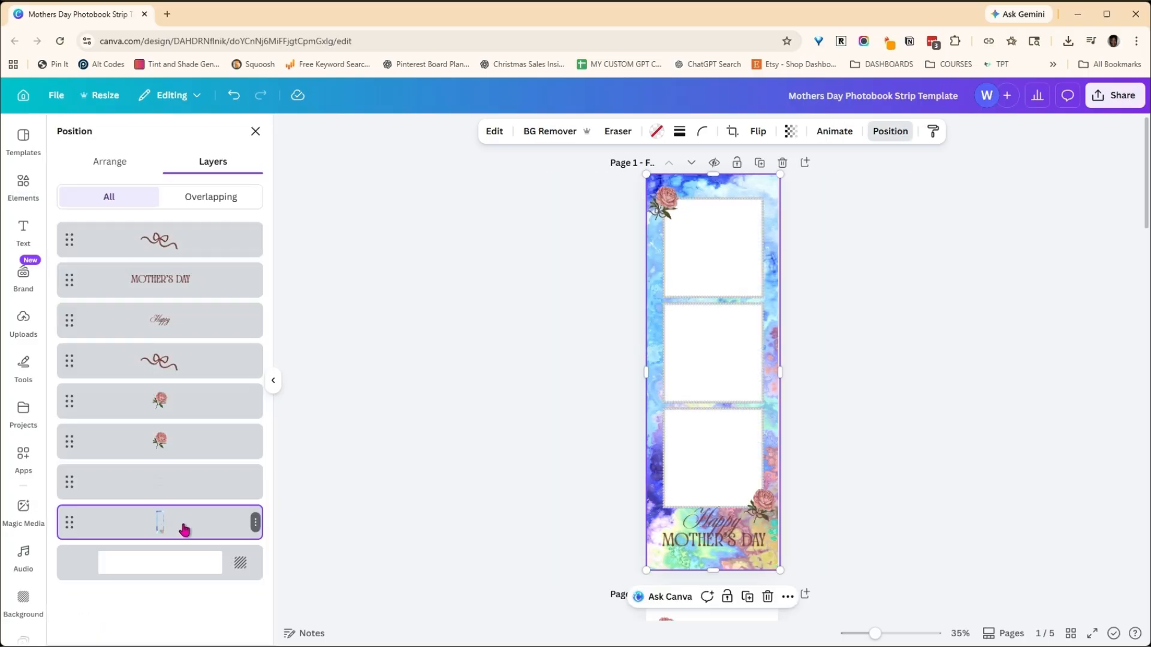
{"action": "mouse_move", "coordinate": [172, 524]}
{"action": "left_mouse_down"}
{"action": "mouse_move", "coordinate": [172, 224]}
{"action": "mouse_move", "coordinate": [175, 526]}
{"action": "left_mouse_up"}
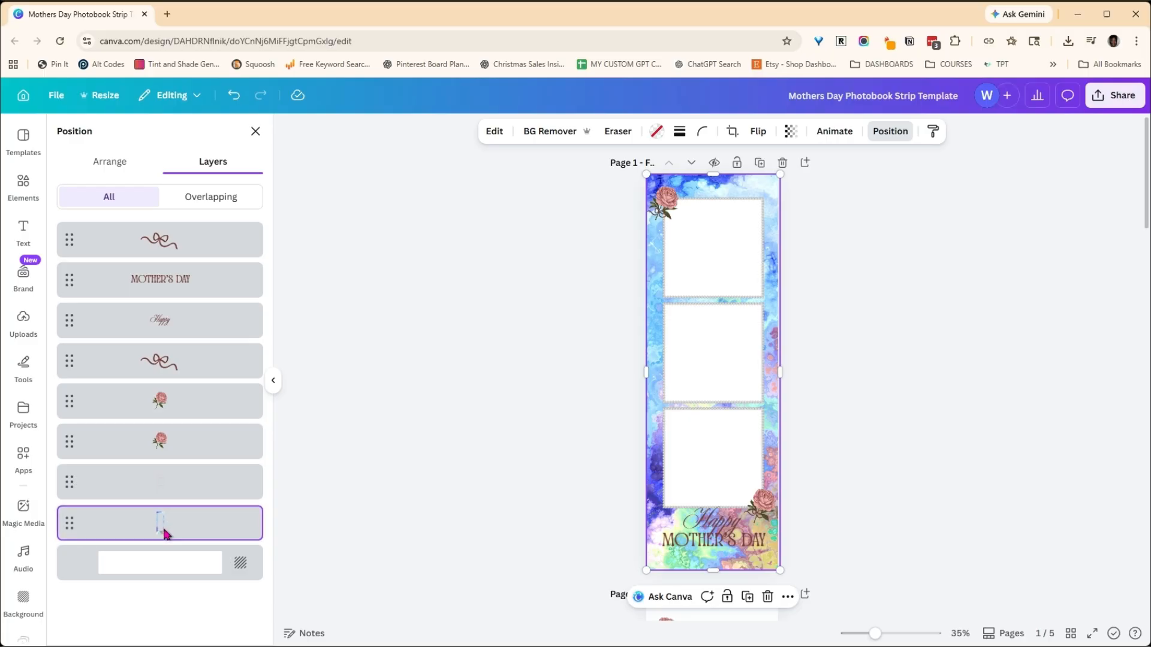
{"action": "left_click", "coordinate": [521, 277]}
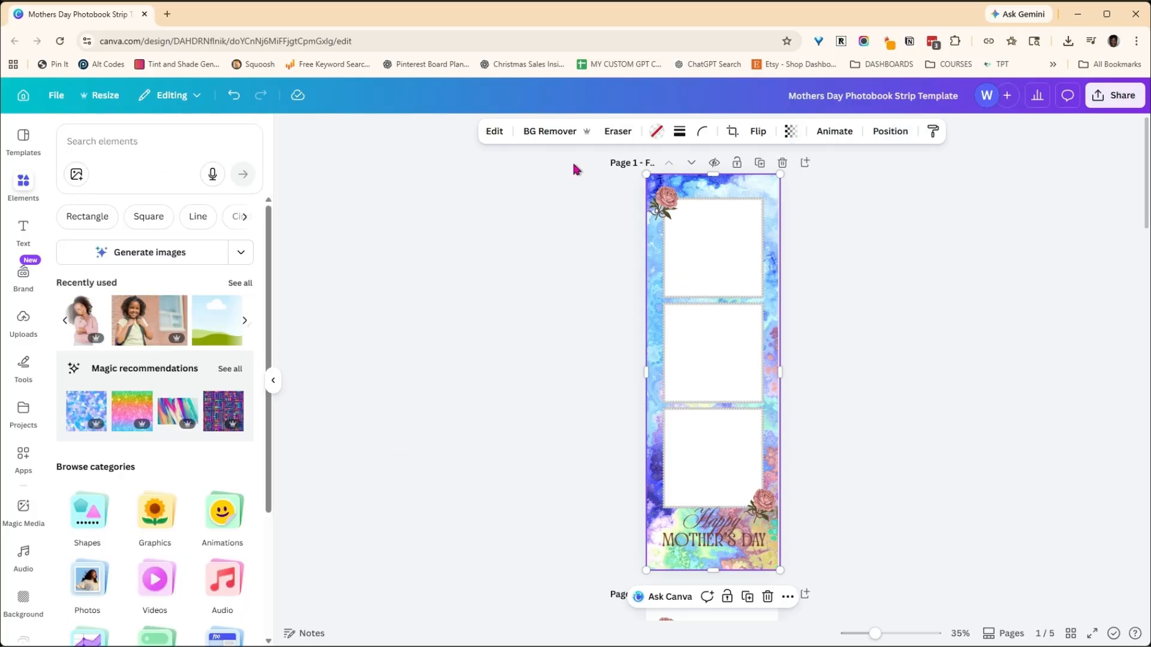
- Undo the replacement of page 1's background image
{"action": "left_click", "coordinate": [234, 95]}
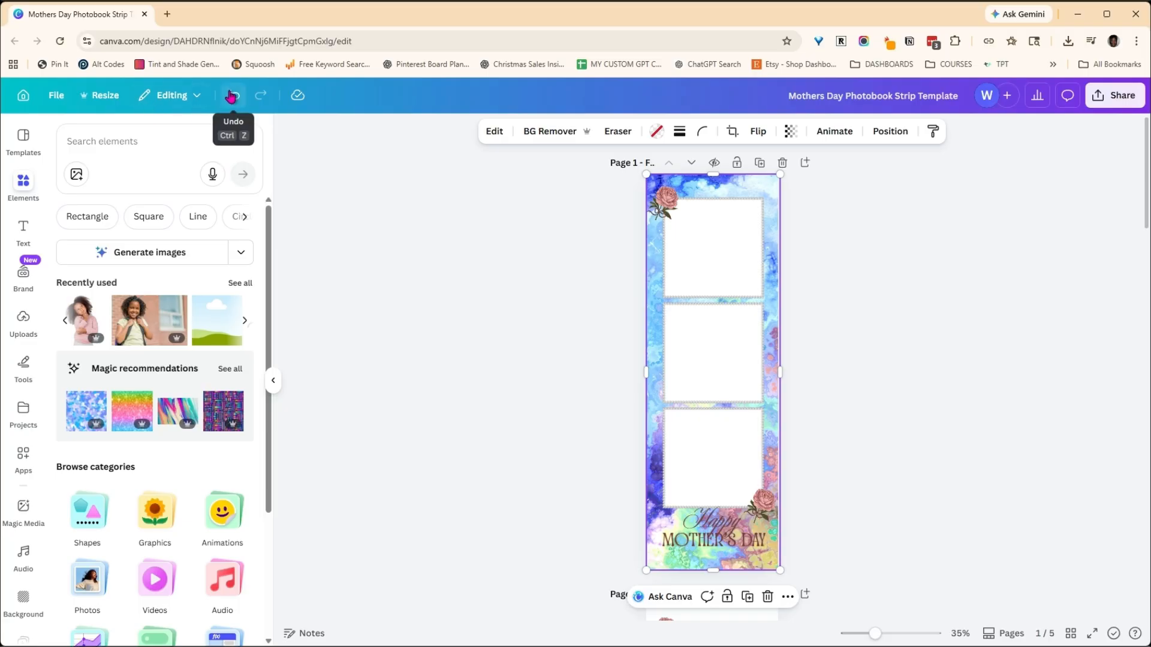
{"action": "left_click", "coordinate": [233, 95]}
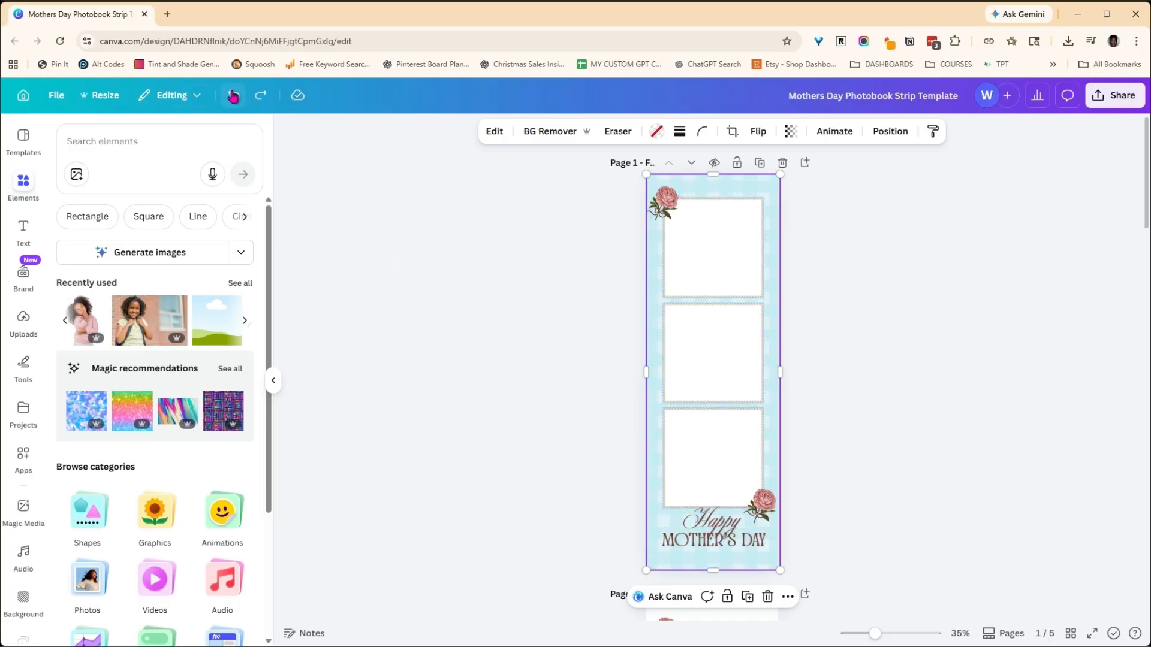
{"action": "scroll", "coordinate": [549, 347], "scroll_direction": "down", "scroll_amount": 5}
{"action": "scroll", "coordinate": [549, 353], "scroll_direction": "up", "scroll_amount": 6}
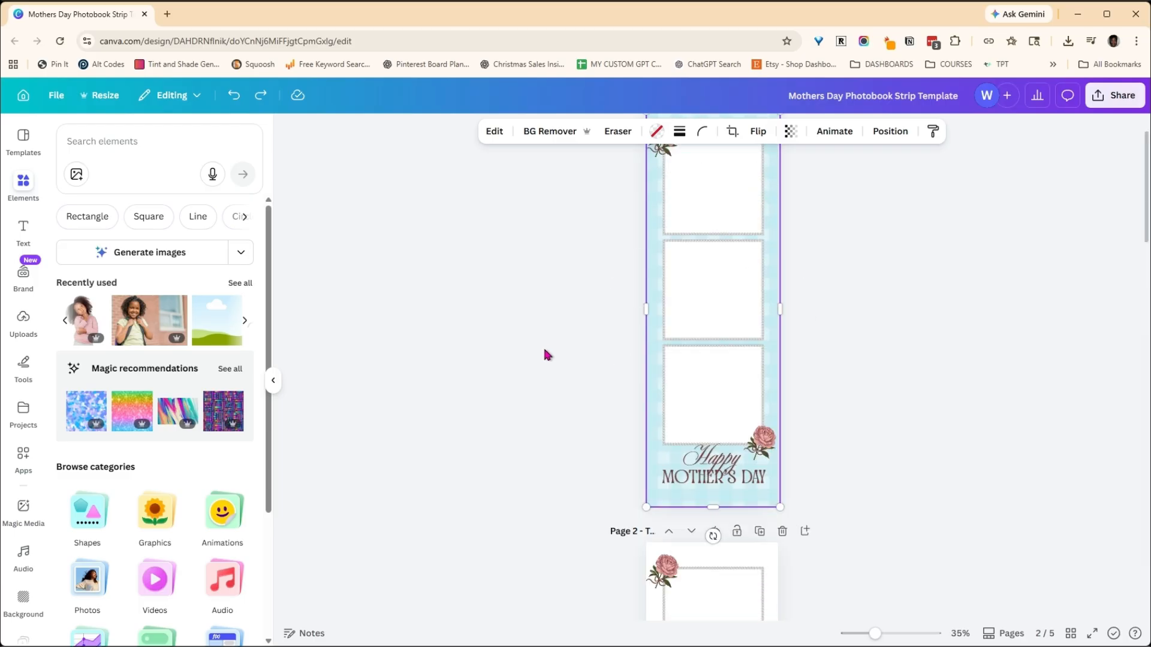